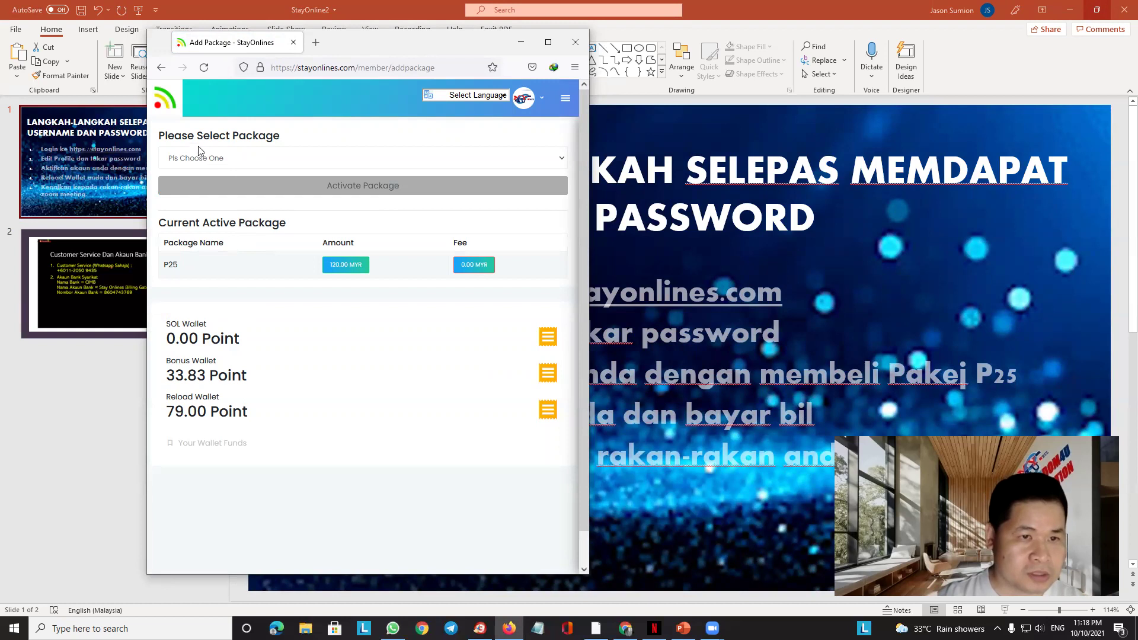
Select the MYR 120 – P25 package to show its 120 MYR price, then return to PowerPoint
{"action": "left_click", "coordinate": [204, 159]}
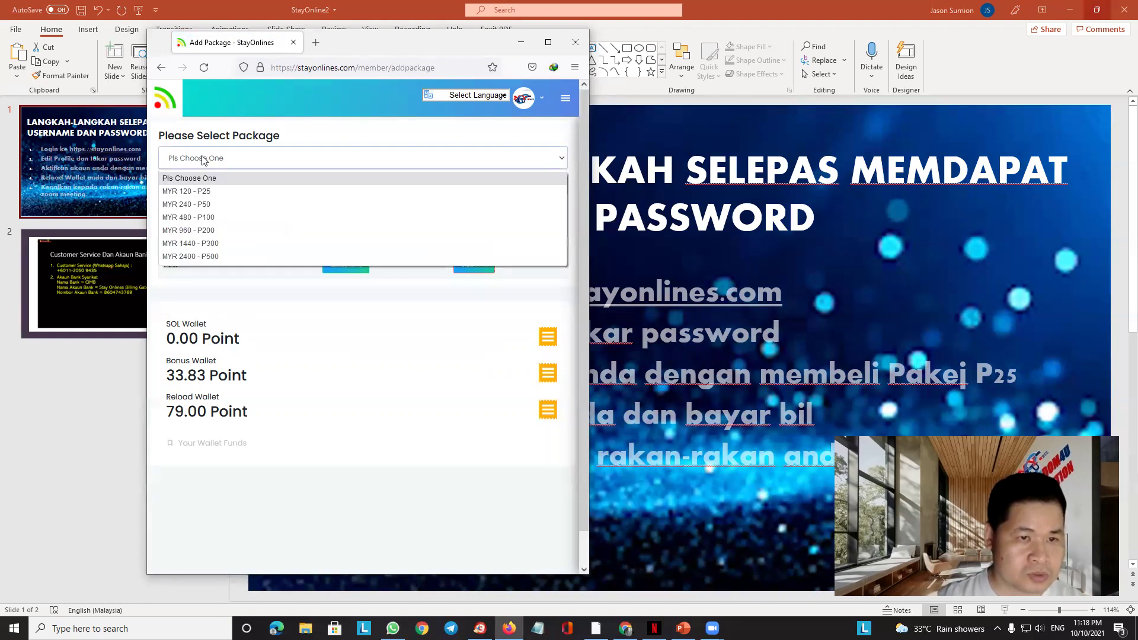
{"action": "left_click", "coordinate": [197, 190]}
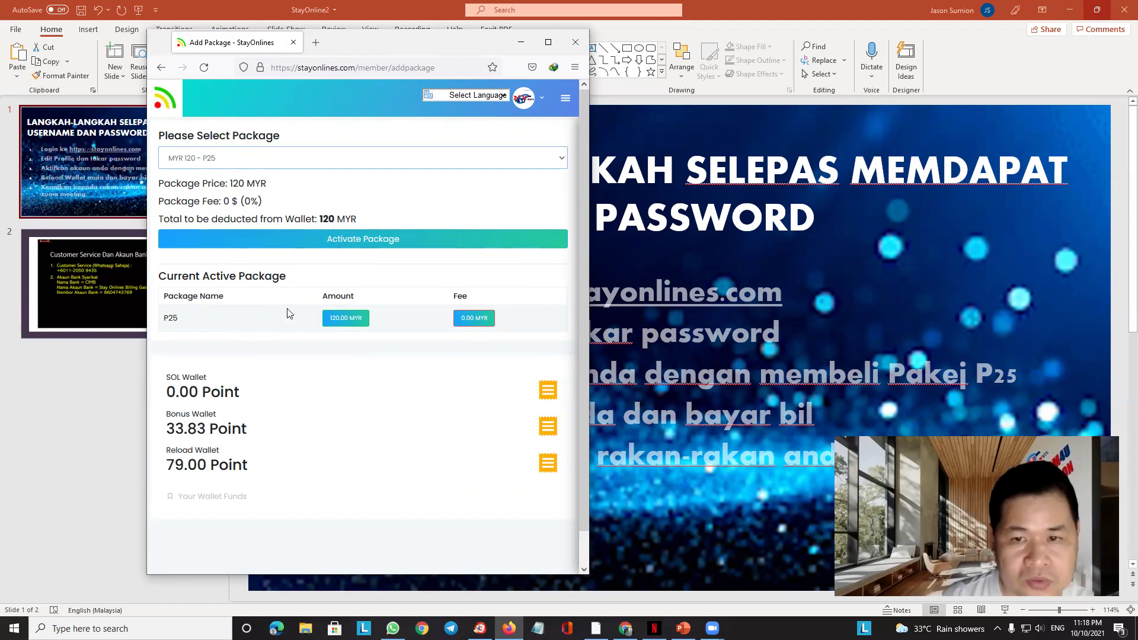
{"action": "left_click", "coordinate": [1006, 254]}
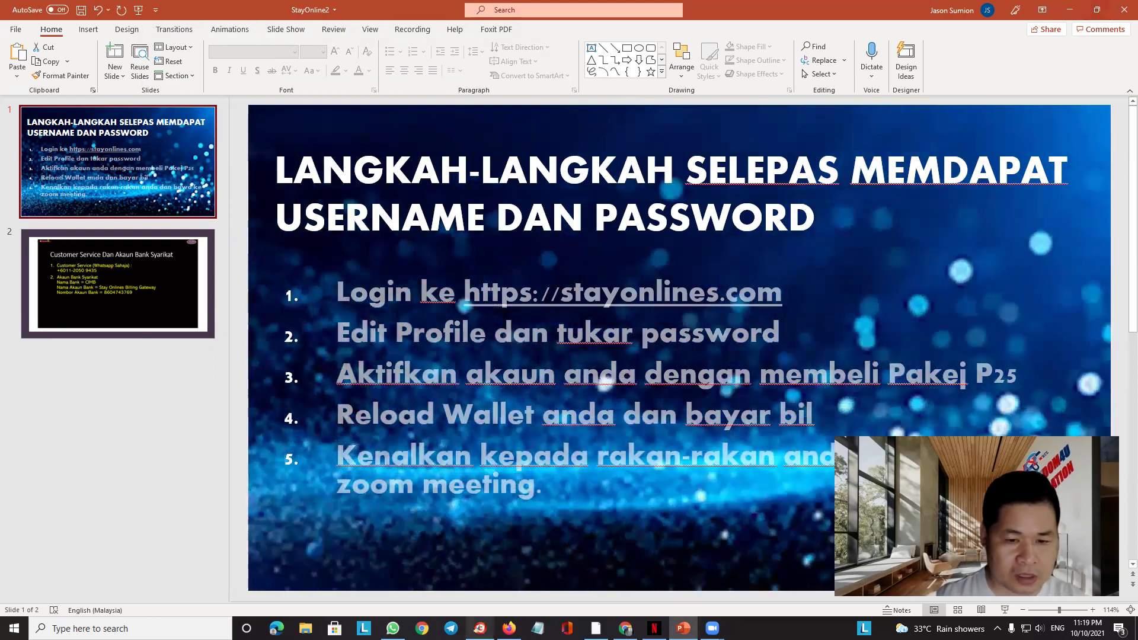
Back in StayOnlines, highlight the Reload Wallet balance of 79.00 Point and bring up the member menu
{"action": "key", "text": "alt+Tab"}
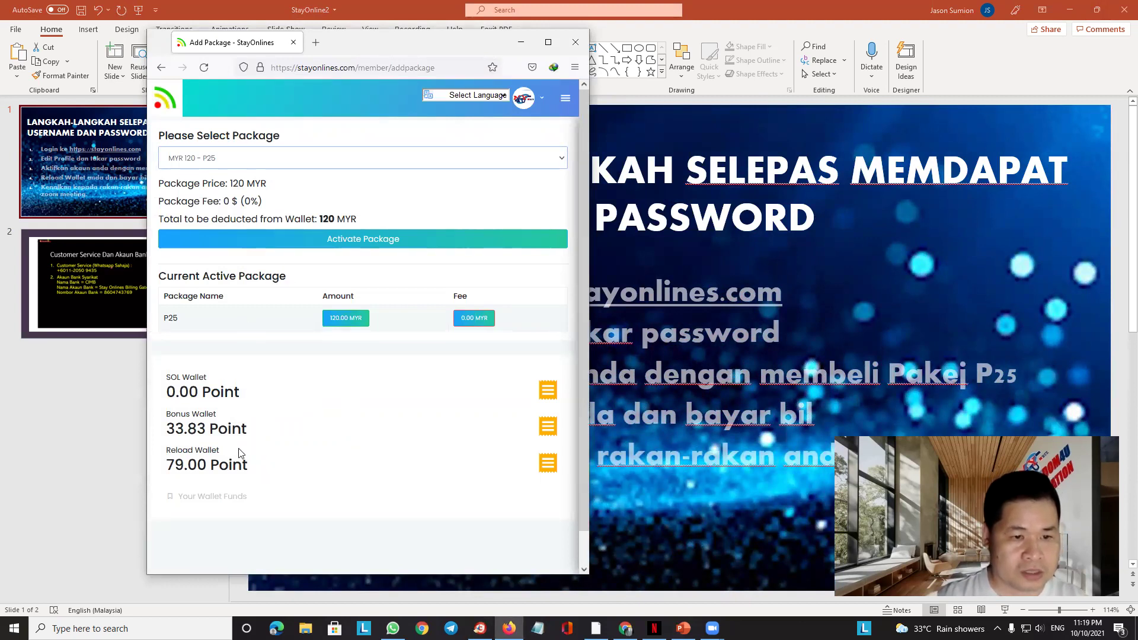
{"action": "mouse_move", "coordinate": [255, 469]}
{"action": "left_mouse_down"}
{"action": "mouse_move", "coordinate": [195, 465]}
{"action": "mouse_move", "coordinate": [265, 460]}
{"action": "left_mouse_up"}
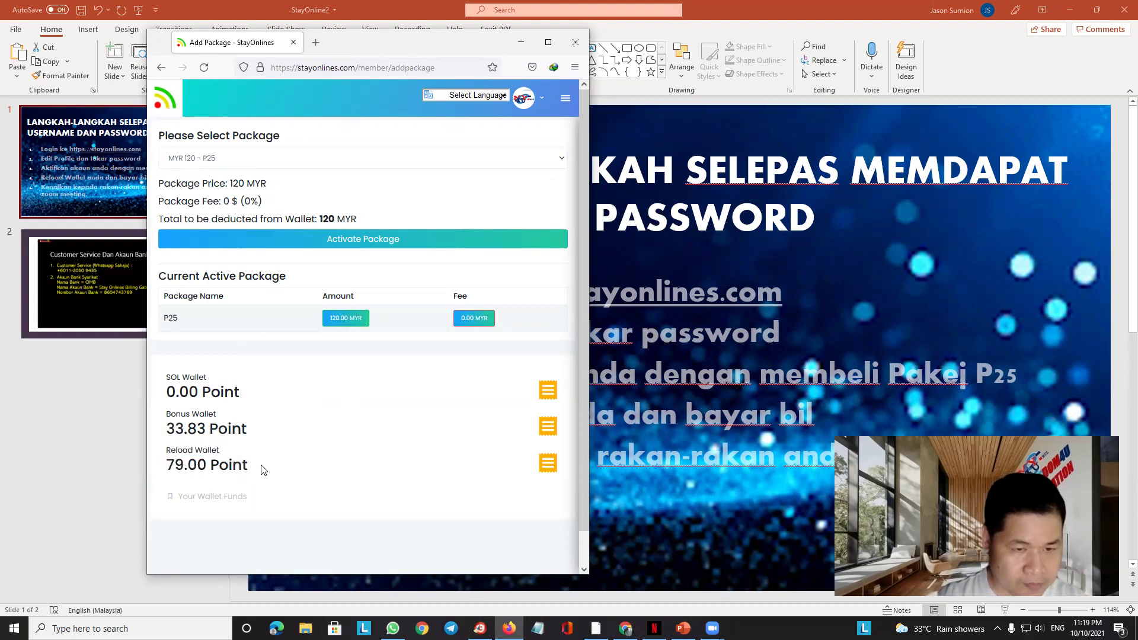
{"action": "left_click_drag", "start_coordinate": [166, 448], "coordinate": [245, 464]}
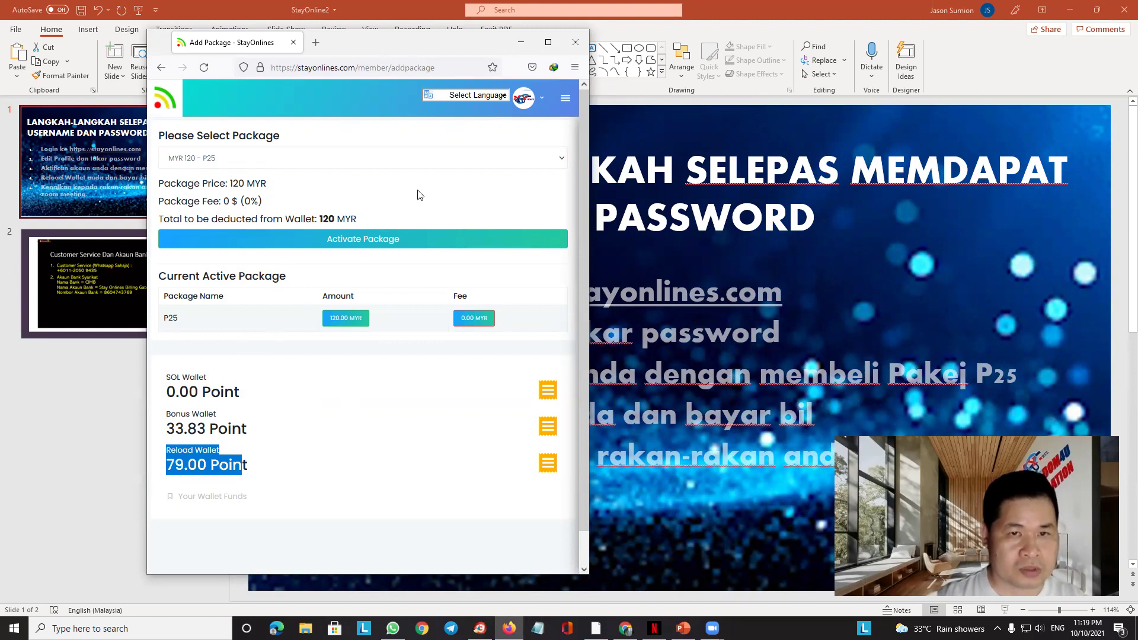
{"action": "left_click", "coordinate": [566, 98]}
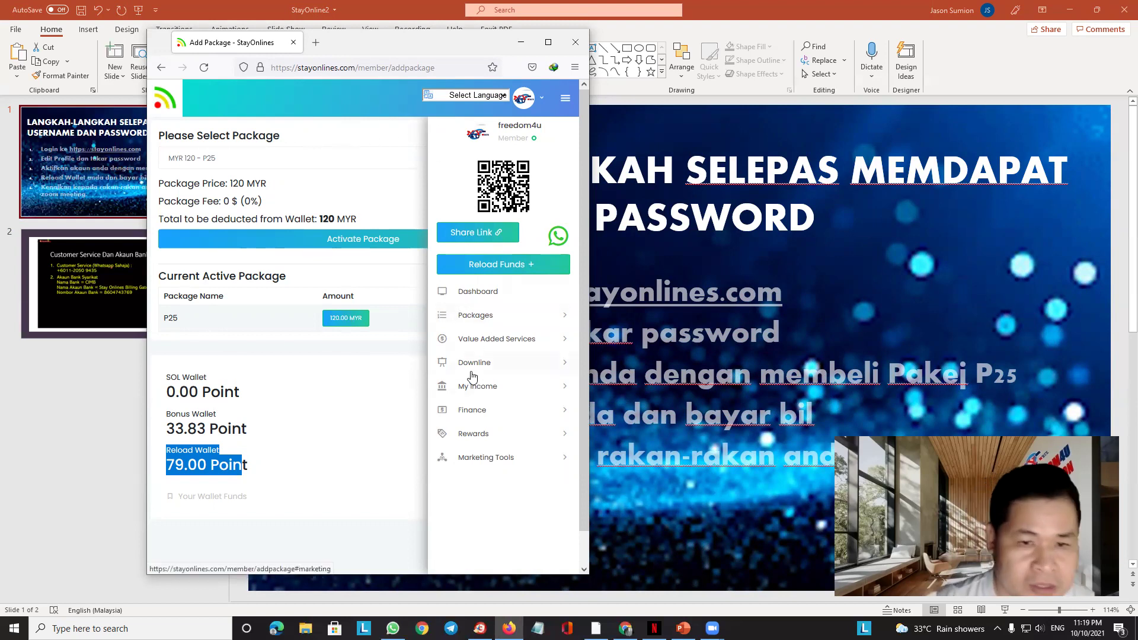
Maximize Firefox and go to Reload Funds, showing CIMB bank details and deposit history
{"action": "left_click", "coordinate": [550, 45]}
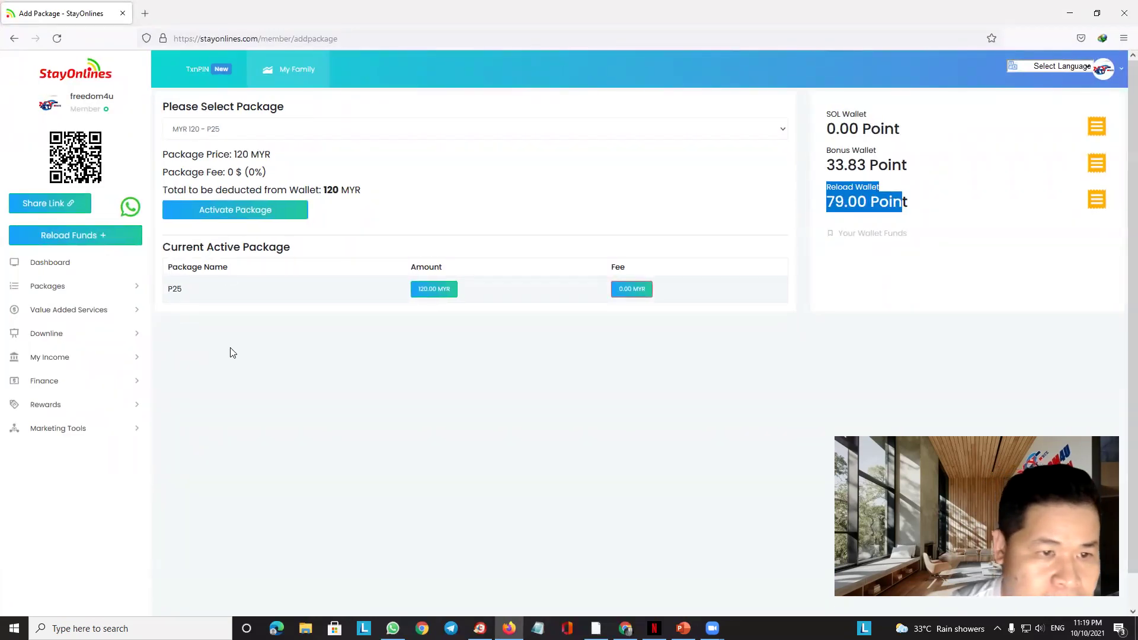
{"action": "left_click", "coordinate": [82, 237]}
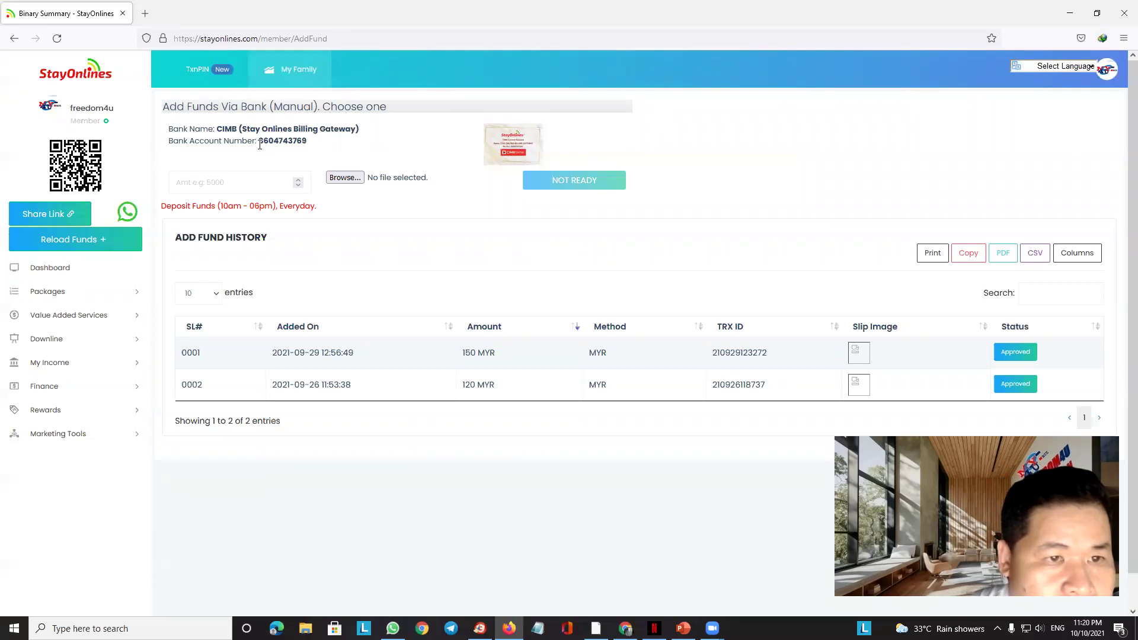
Highlight the bank account number, enter a 150 deposit amount, and browse for a payment slip
{"action": "left_click_drag", "start_coordinate": [259, 142], "coordinate": [307, 140]}
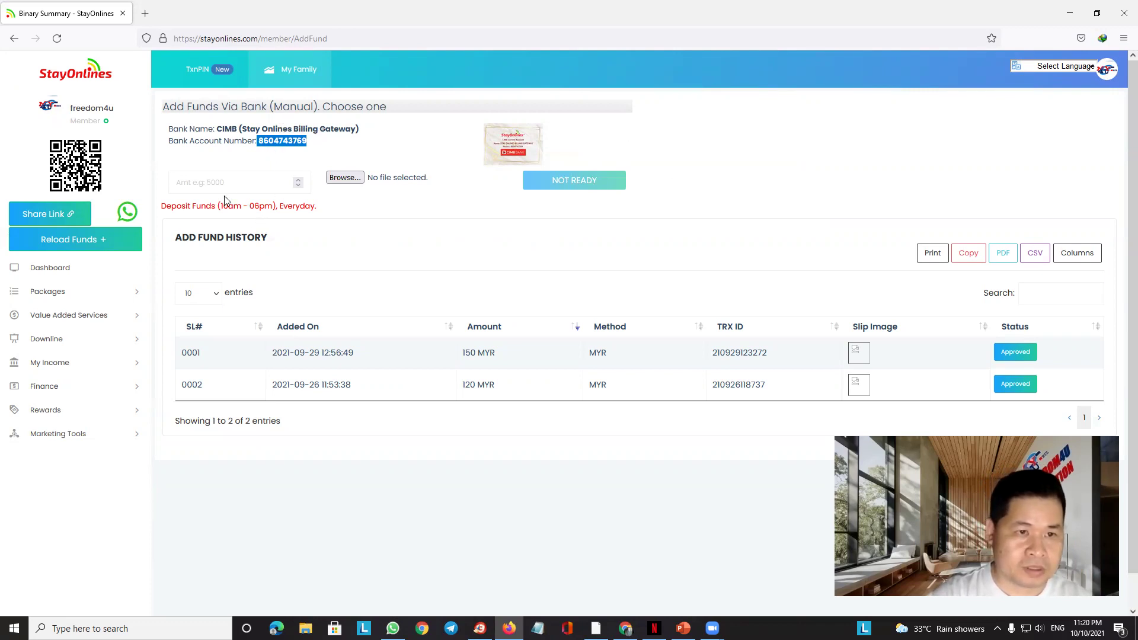
{"action": "left_click", "coordinate": [198, 184]}
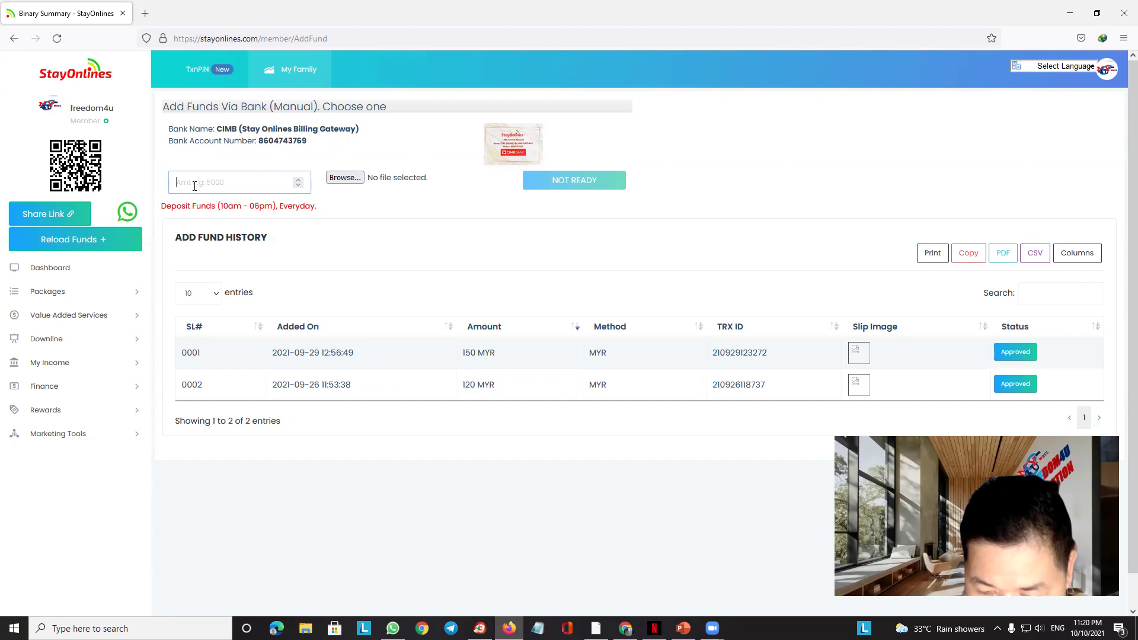
{"action": "type", "text": "150"}
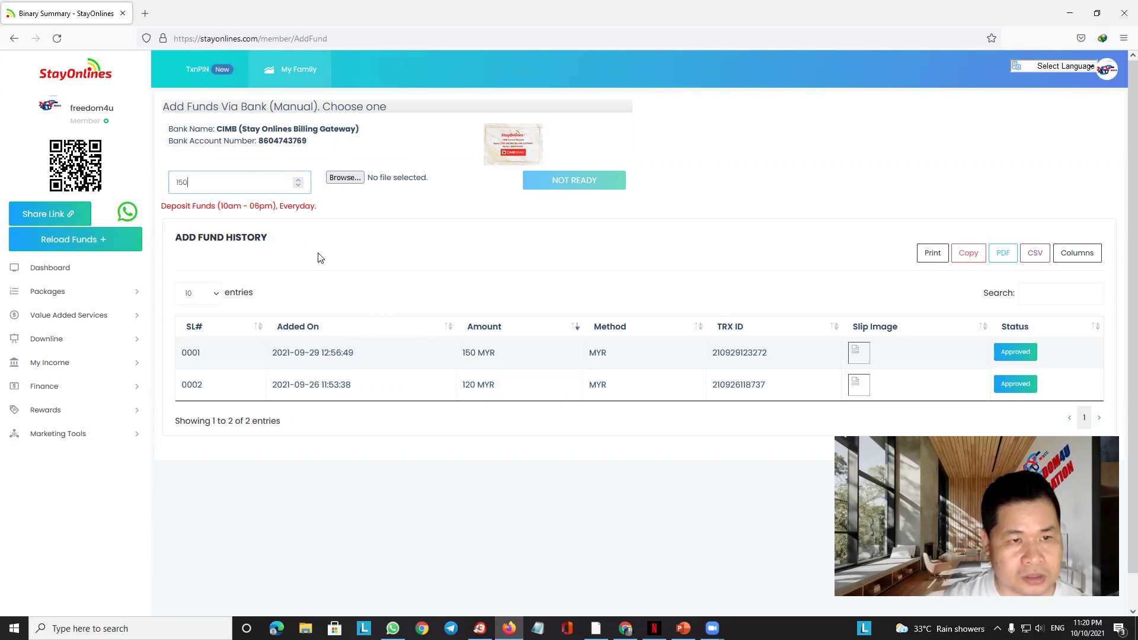
{"action": "left_click", "coordinate": [346, 178]}
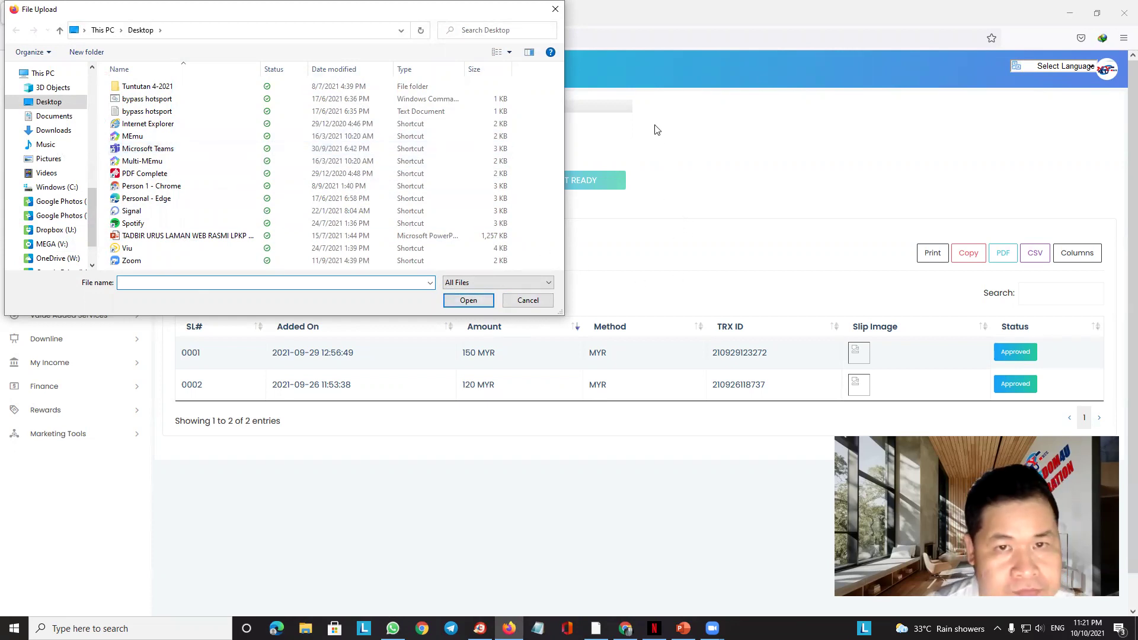
Cancel the file upload, view the first deposit's slip (a 404 page), and restore the window
{"action": "left_click", "coordinate": [528, 300]}
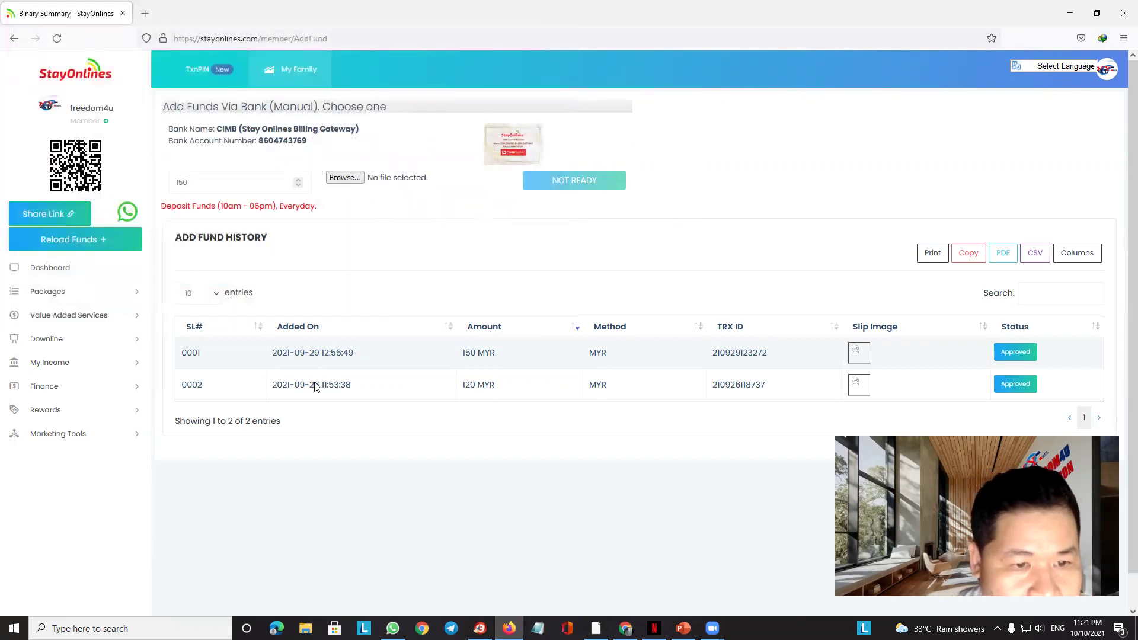
{"action": "left_click", "coordinate": [865, 364]}
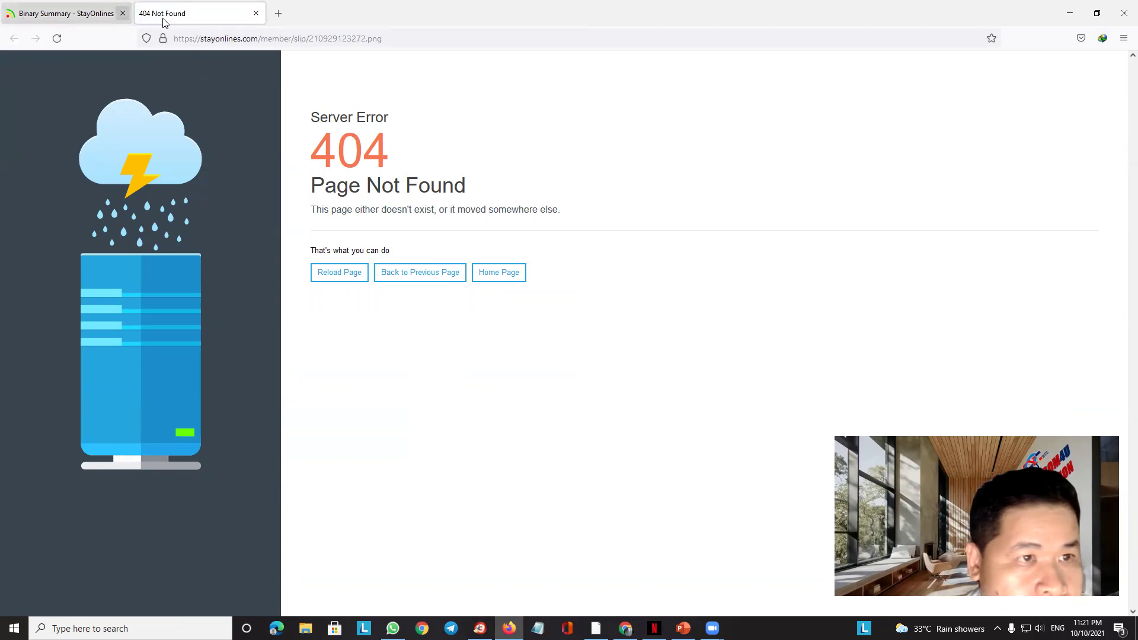
{"action": "left_click", "coordinate": [256, 13]}
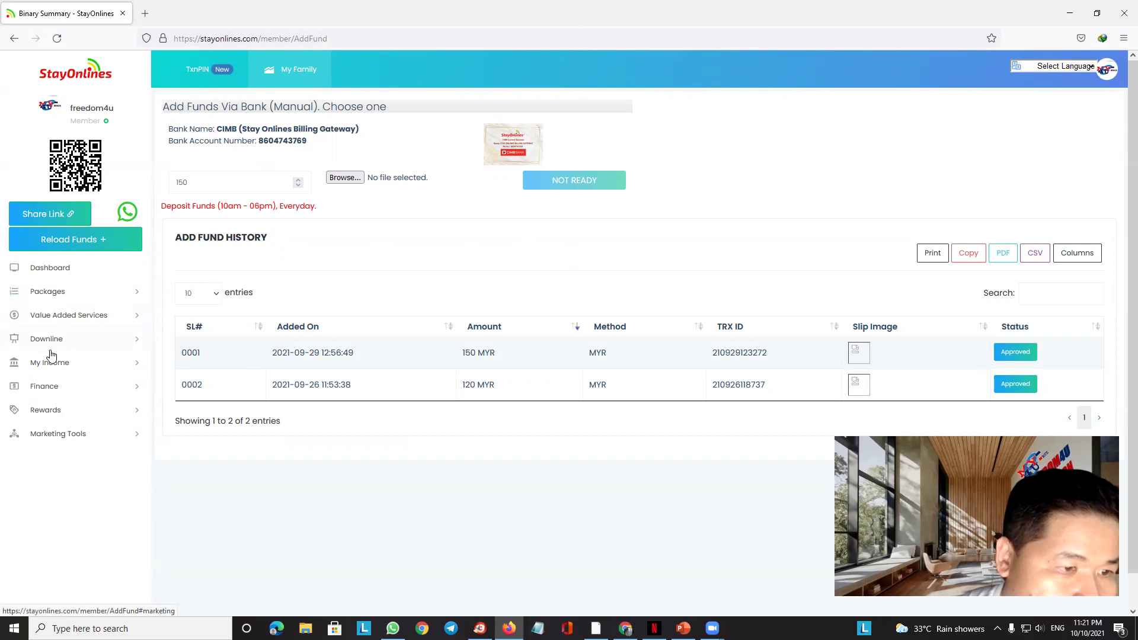
{"action": "left_click", "coordinate": [1098, 13]}
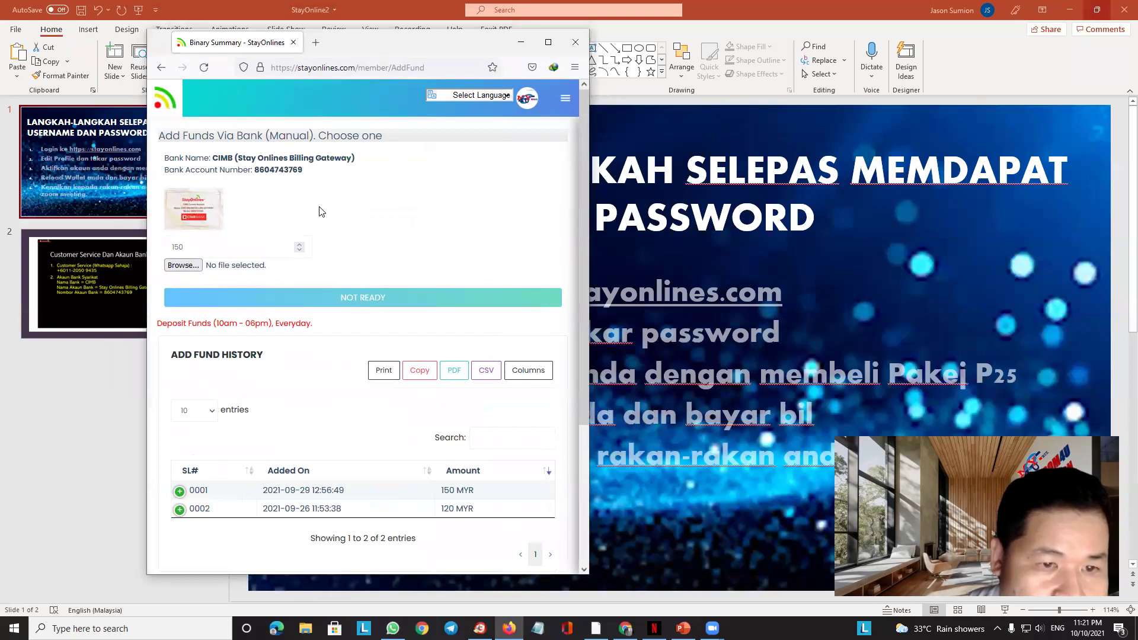
Open the Sabah Electric bill payment form from the Value Added Services menu
{"action": "scroll", "coordinate": [319, 212], "scroll_direction": "down", "scroll_amount": 3}
{"action": "scroll", "coordinate": [280, 241], "scroll_direction": "up", "scroll_amount": 3}
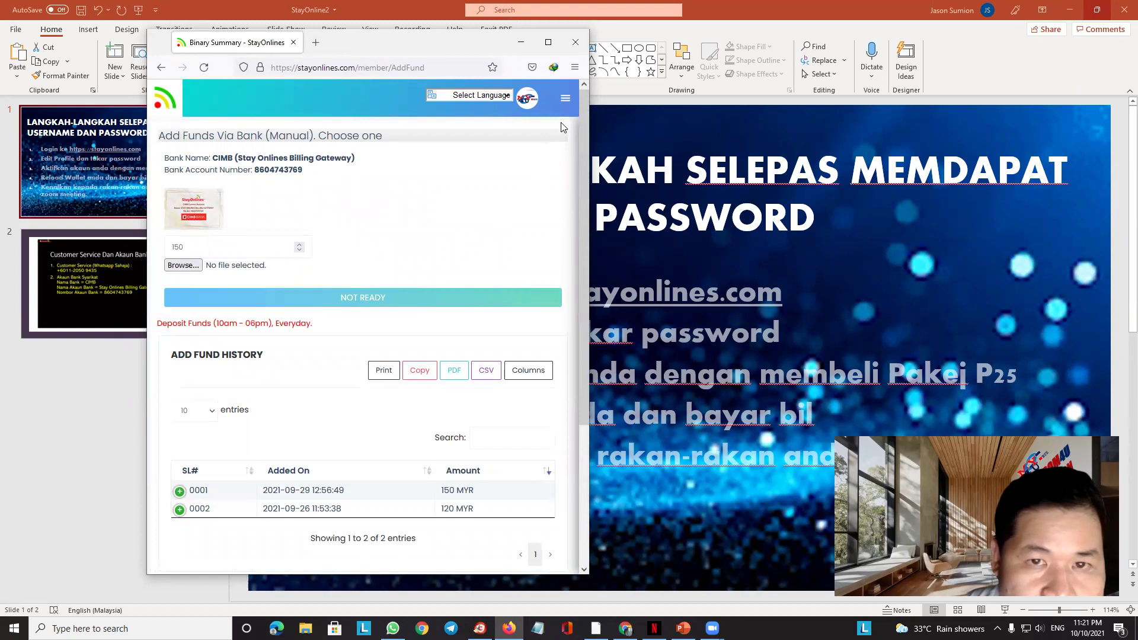
{"action": "left_click", "coordinate": [566, 98]}
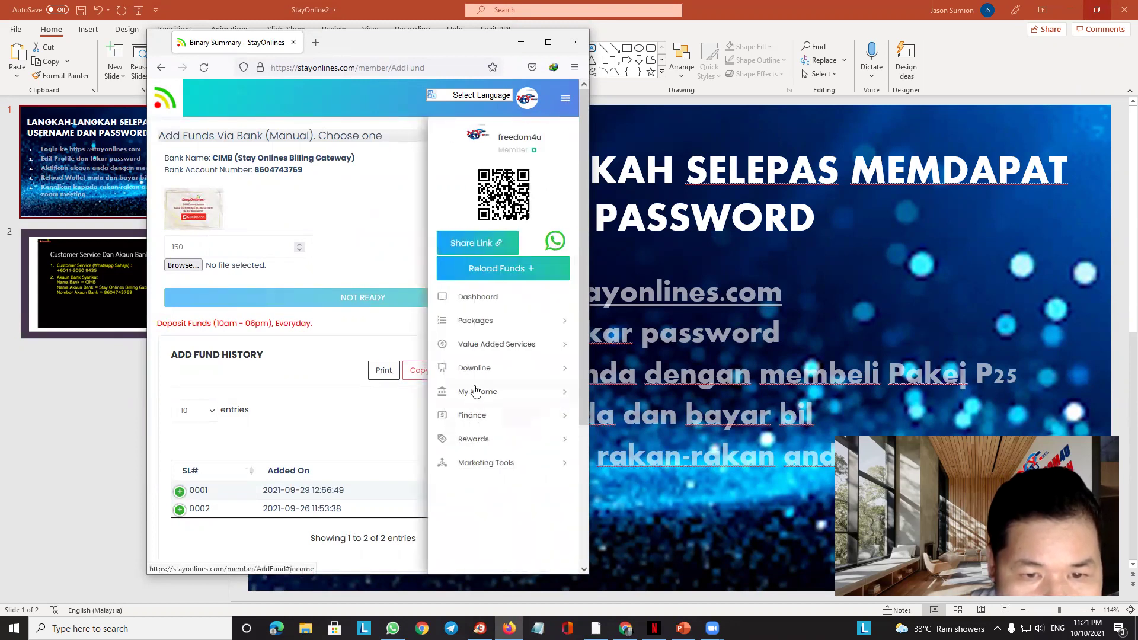
{"action": "left_click", "coordinate": [491, 346]}
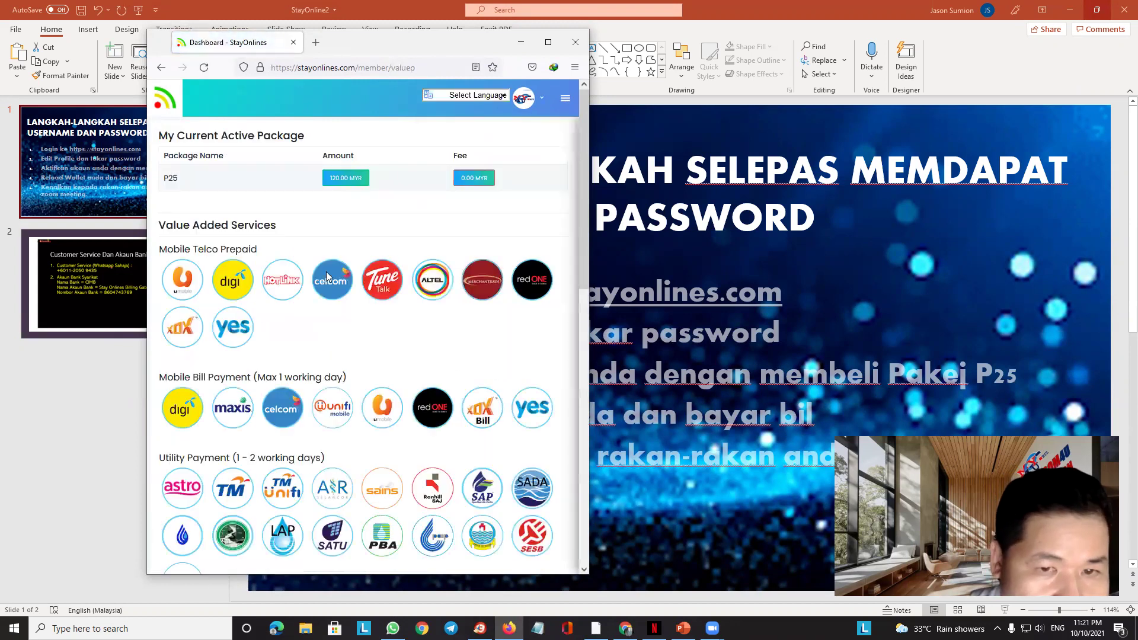
{"action": "scroll", "coordinate": [373, 392], "scroll_direction": "down", "scroll_amount": 3}
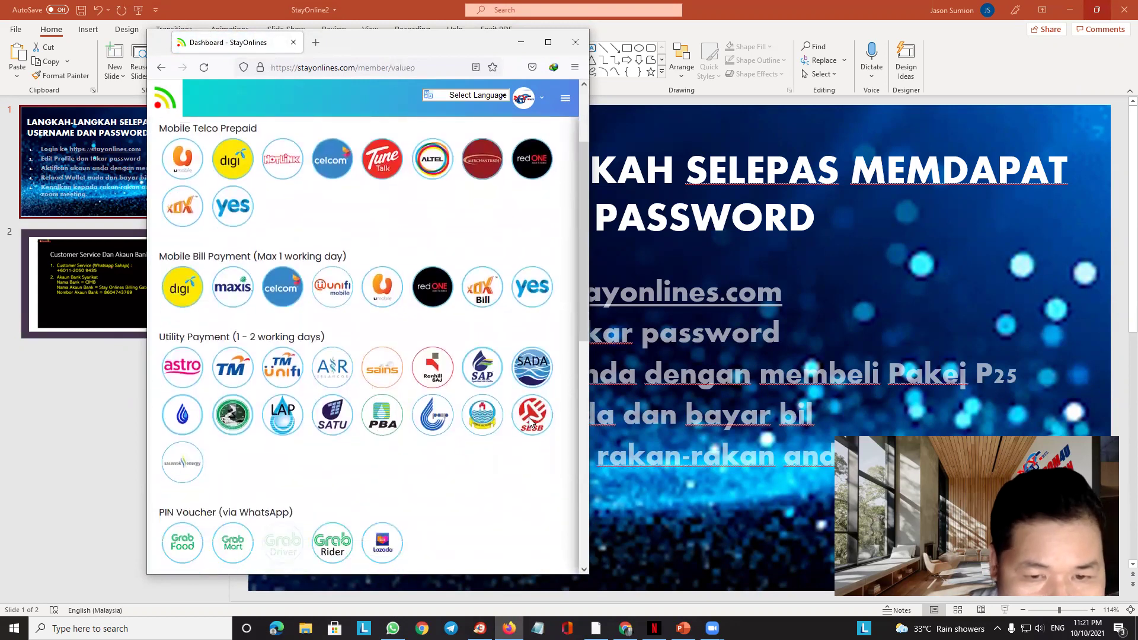
{"action": "left_click", "coordinate": [530, 419]}
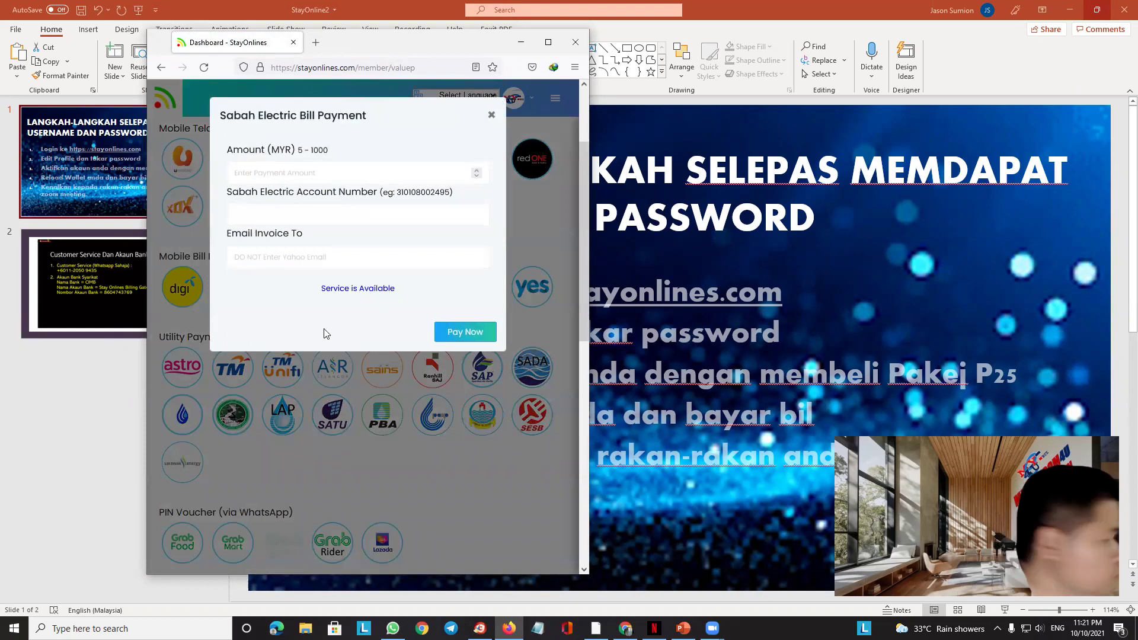
Leave the amount and account fields empty, dismiss the Invalid Entry alert, and close the form
{"action": "left_click", "coordinate": [263, 171]}
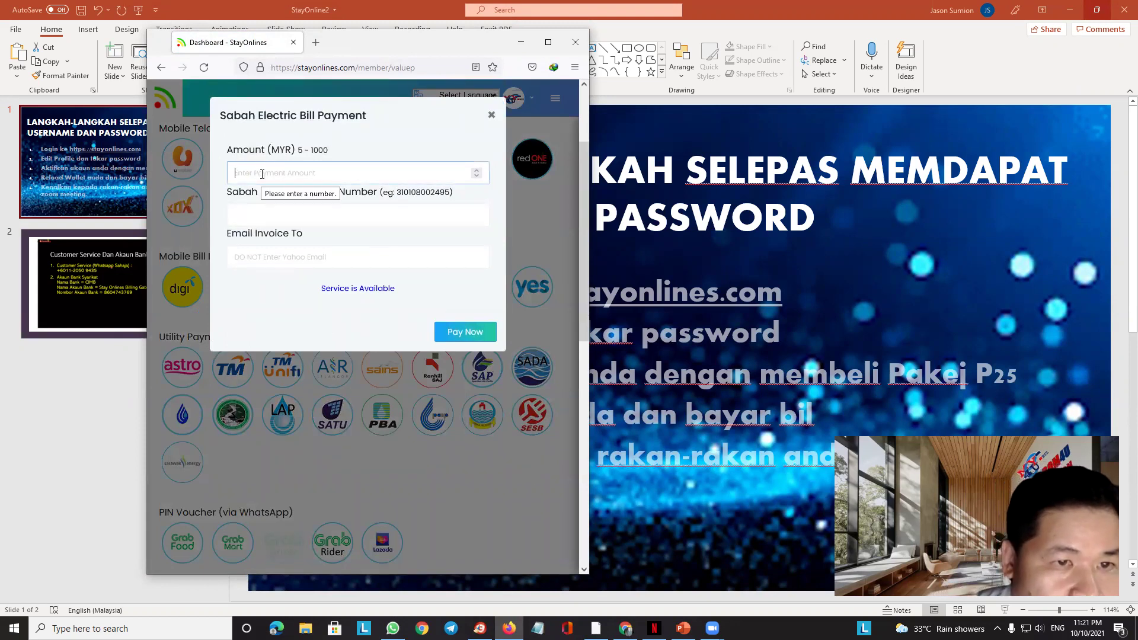
{"action": "left_click", "coordinate": [246, 215]}
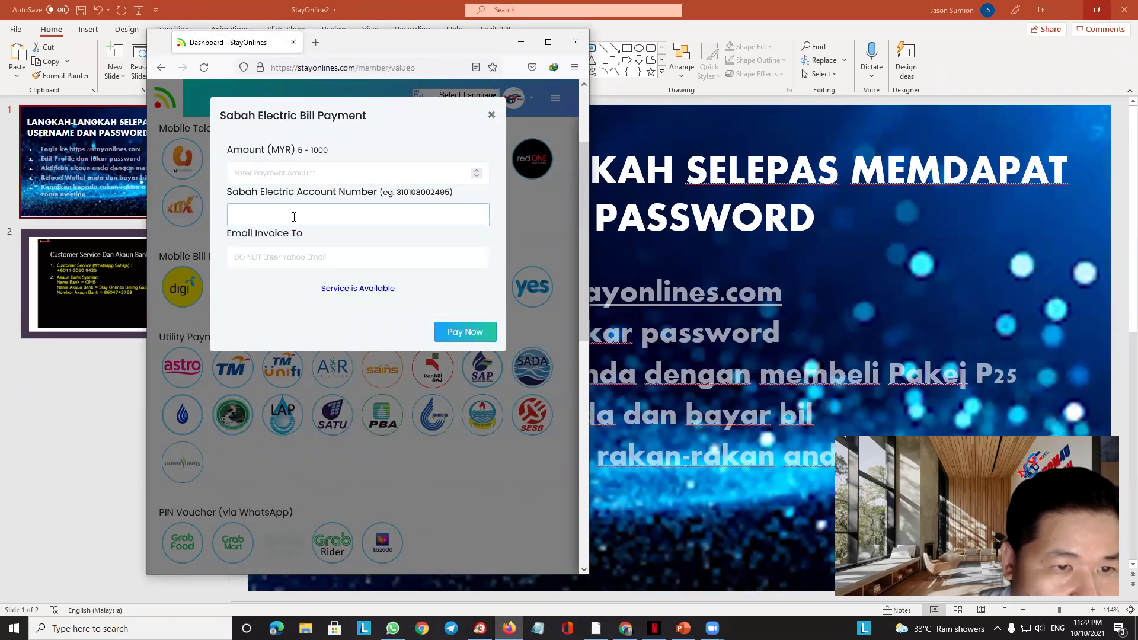
{"action": "left_click", "coordinate": [252, 260]}
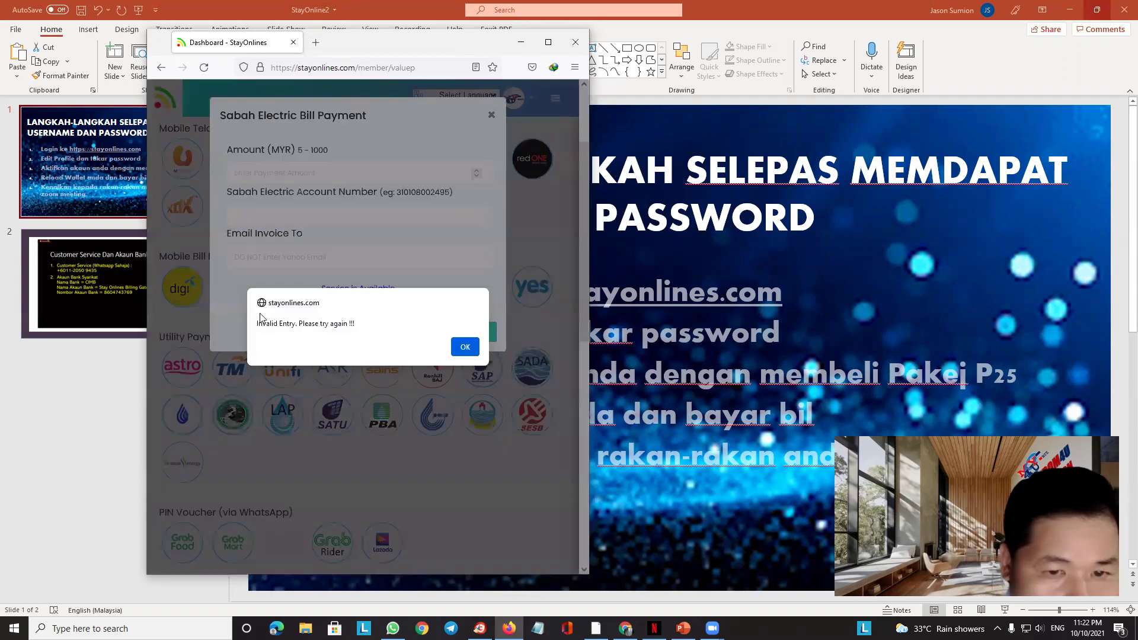
{"action": "left_click", "coordinate": [465, 347]}
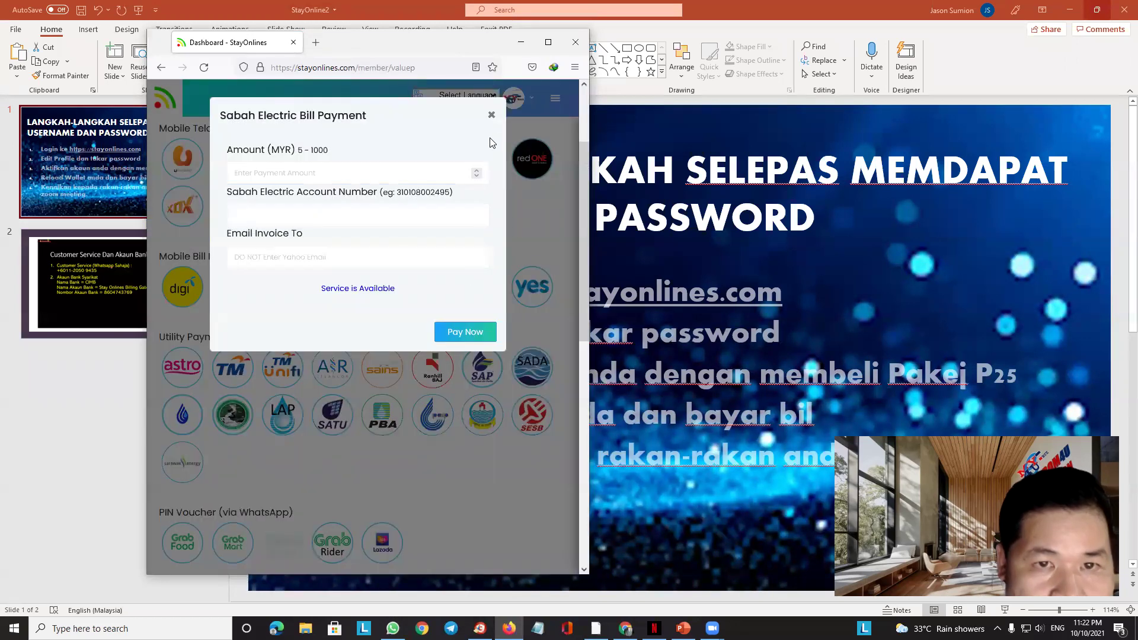
{"action": "left_click", "coordinate": [491, 117]}
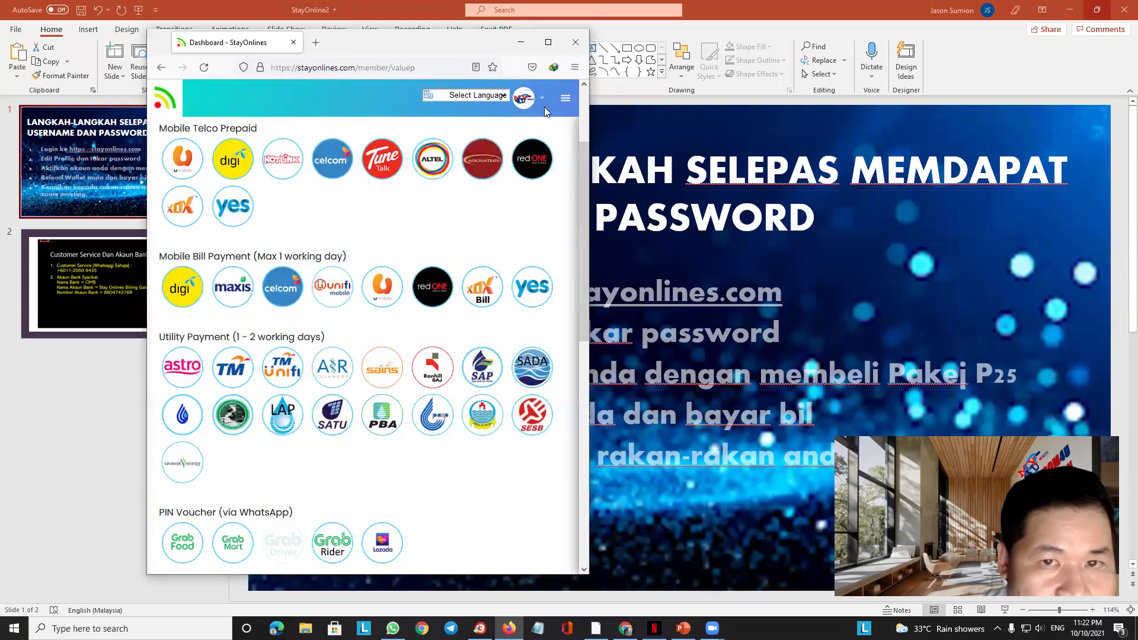
{"action": "left_click", "coordinate": [566, 101]}
Return to the Dashboard, dismiss the announcement, highlight Reload Wallet, then go back to PowerPoint
{"action": "left_click", "coordinate": [476, 291]}
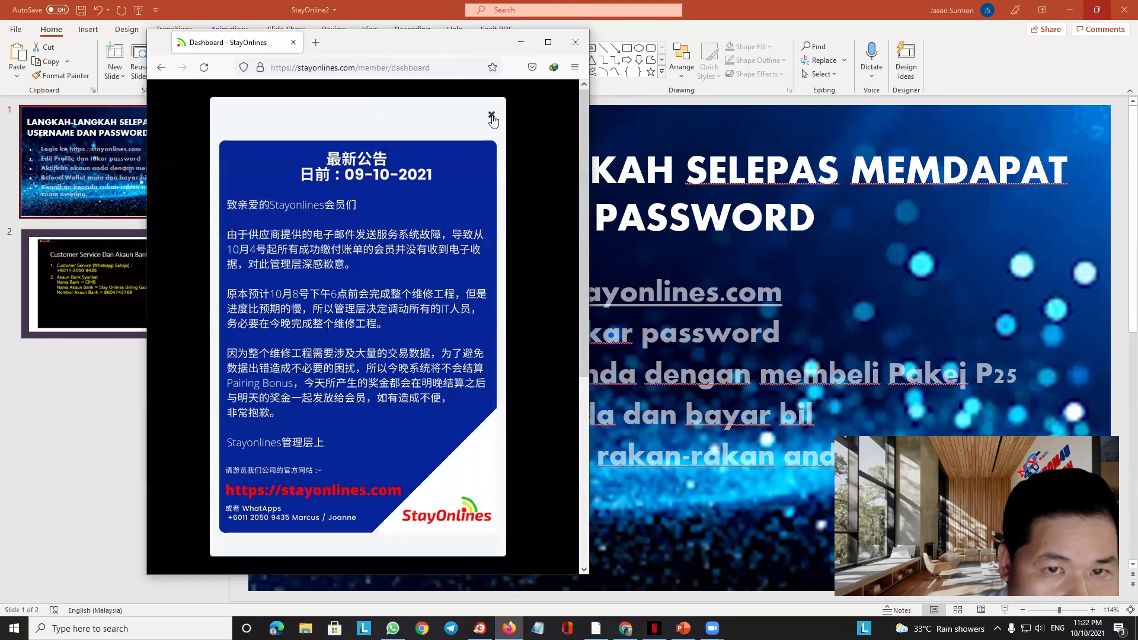
{"action": "left_click", "coordinate": [491, 116]}
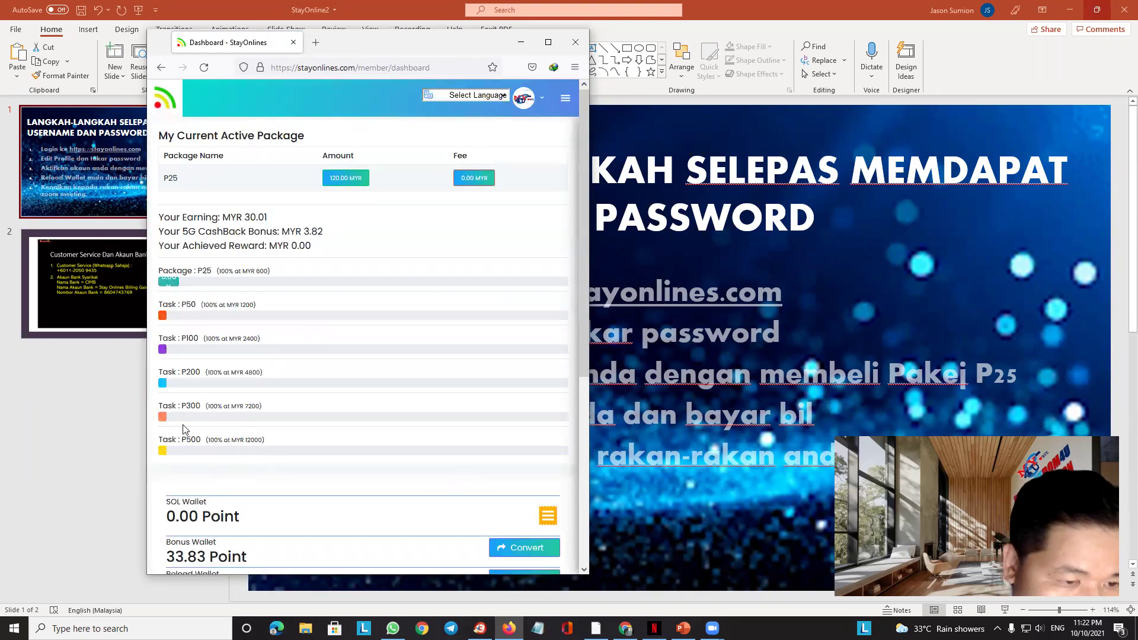
{"action": "scroll", "coordinate": [225, 474], "scroll_direction": "down", "scroll_amount": 2}
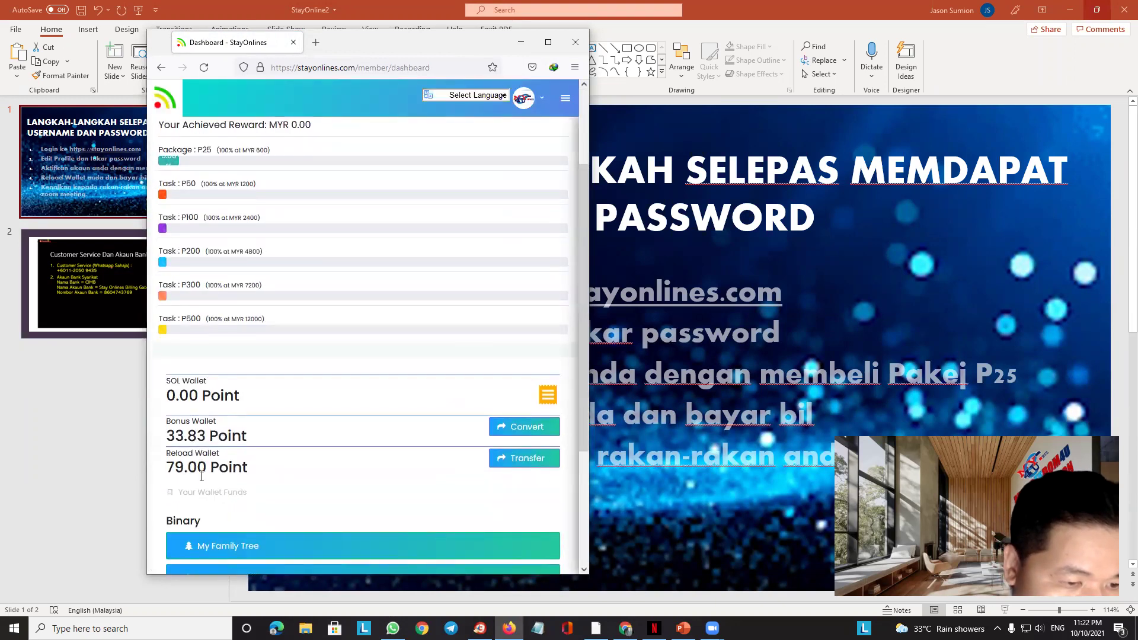
{"action": "left_click_drag", "start_coordinate": [233, 464], "coordinate": [183, 455]}
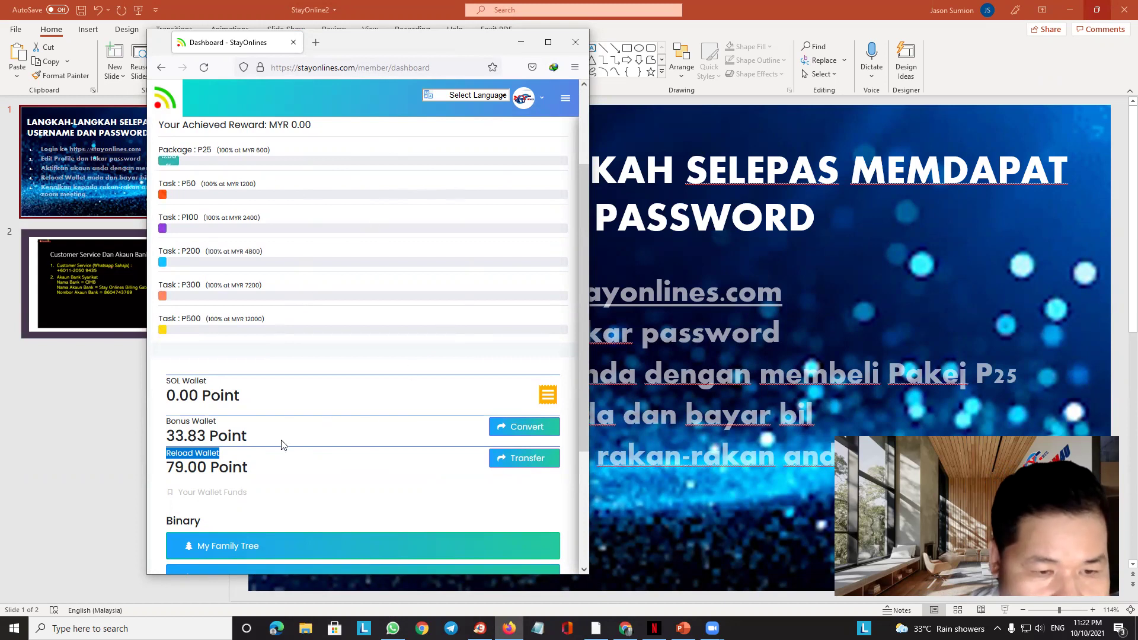
{"action": "left_click", "coordinate": [675, 533]}
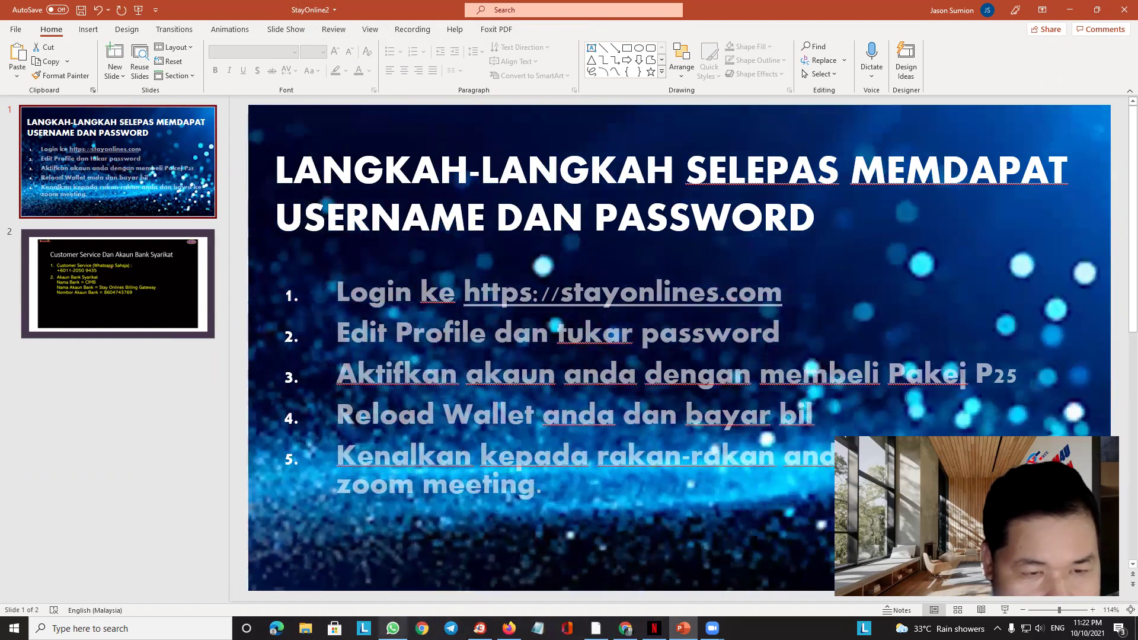
{"action": "key", "text": "alt+Tab"}
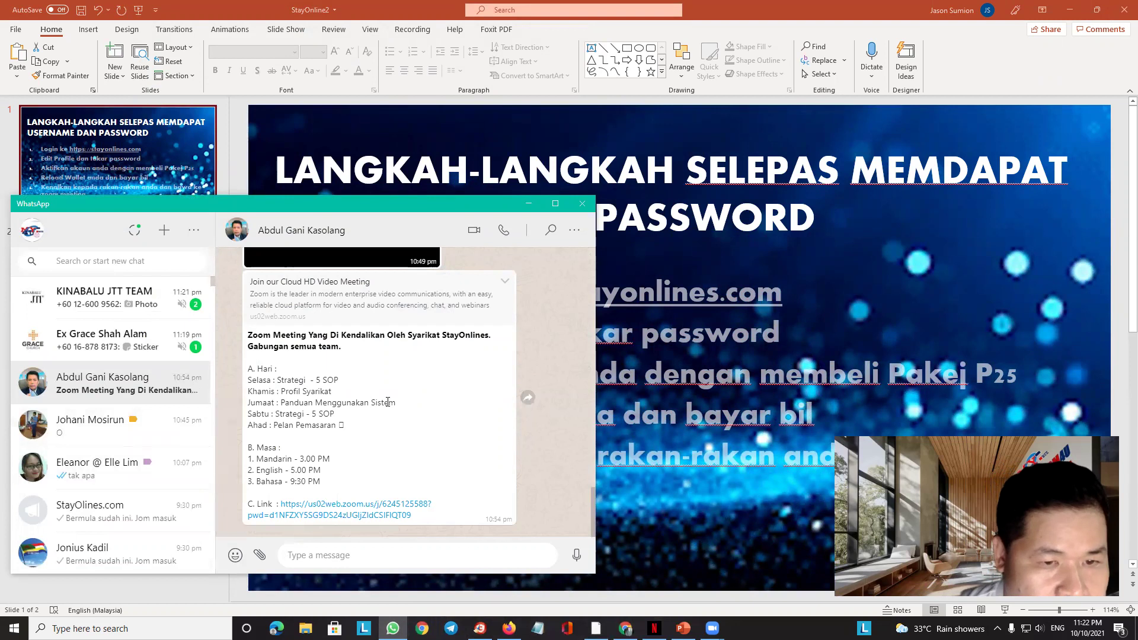
{"action": "left_click", "coordinate": [556, 204]}
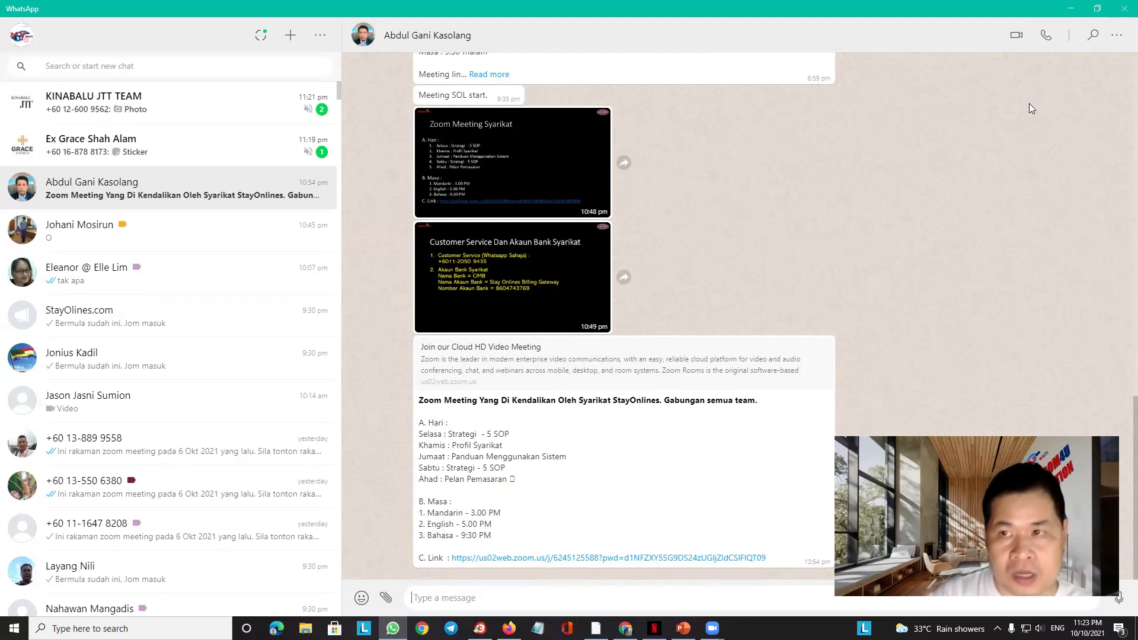
{"action": "left_click", "coordinate": [1098, 9]}
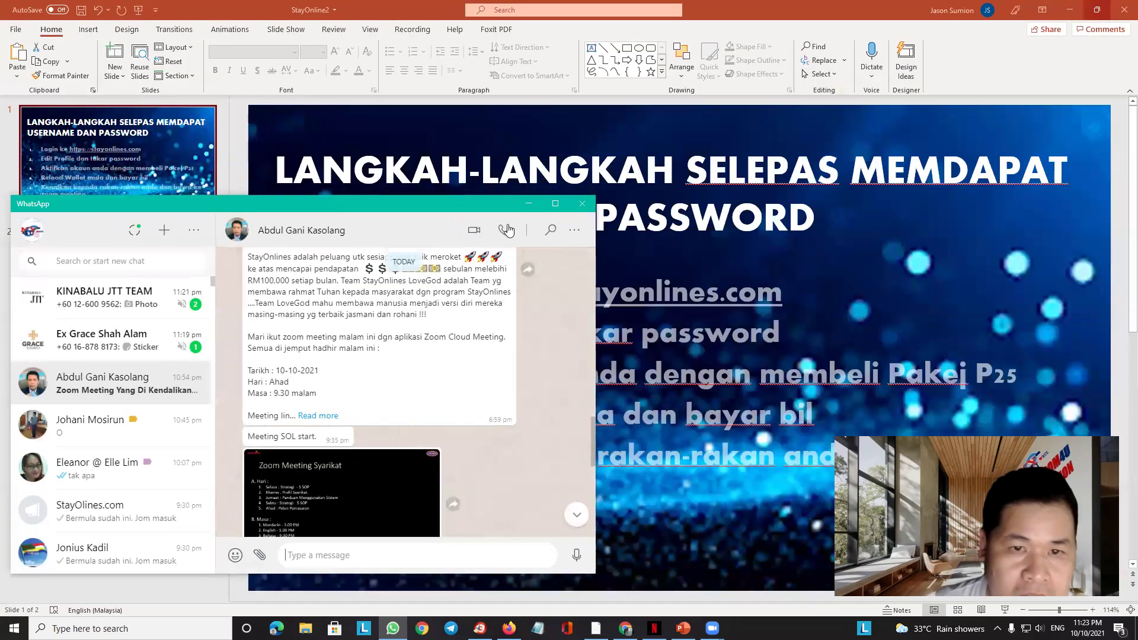
{"action": "left_click", "coordinate": [528, 205]}
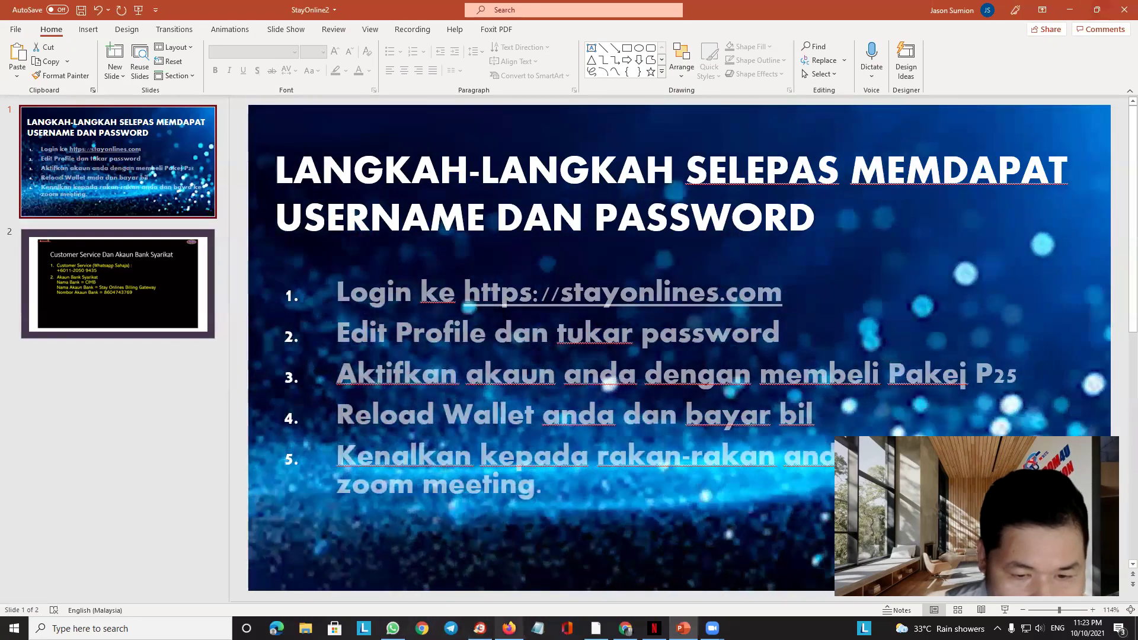
Bring StayOnlines forward, reload the member Dashboard, and dismiss its announcement
{"action": "left_click", "coordinate": [508, 628]}
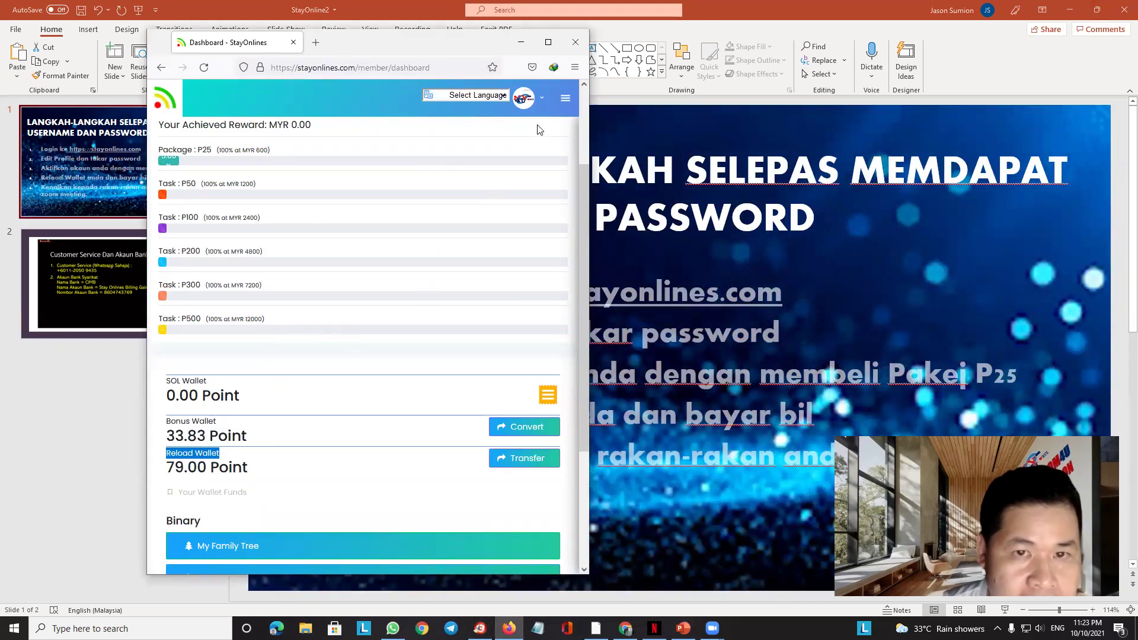
{"action": "left_click", "coordinate": [562, 100]}
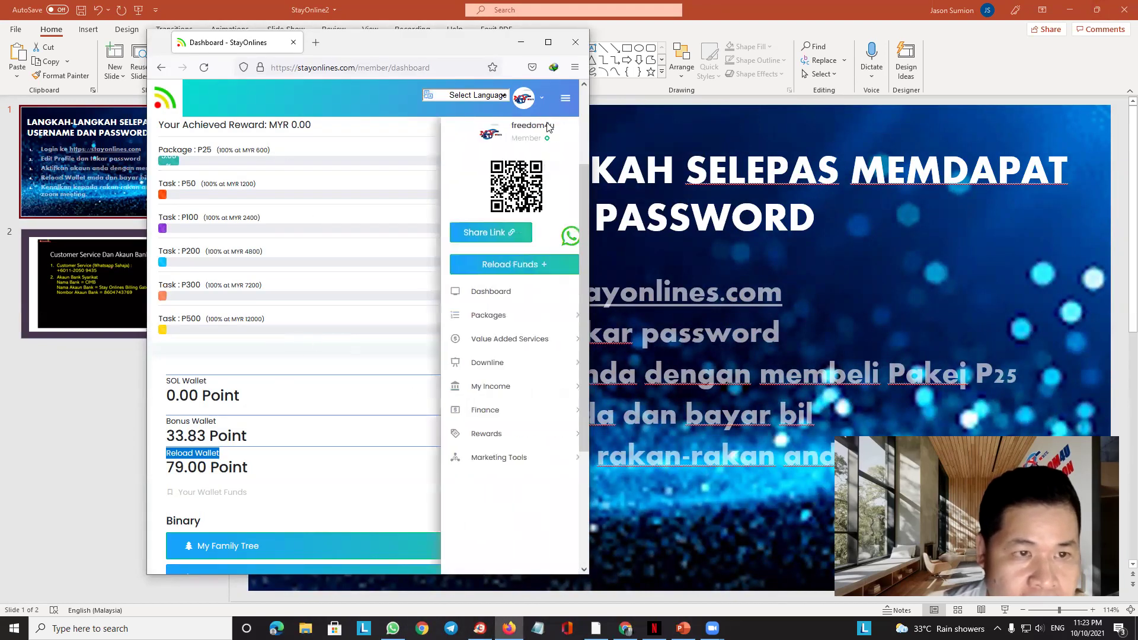
{"action": "left_click", "coordinate": [480, 297]}
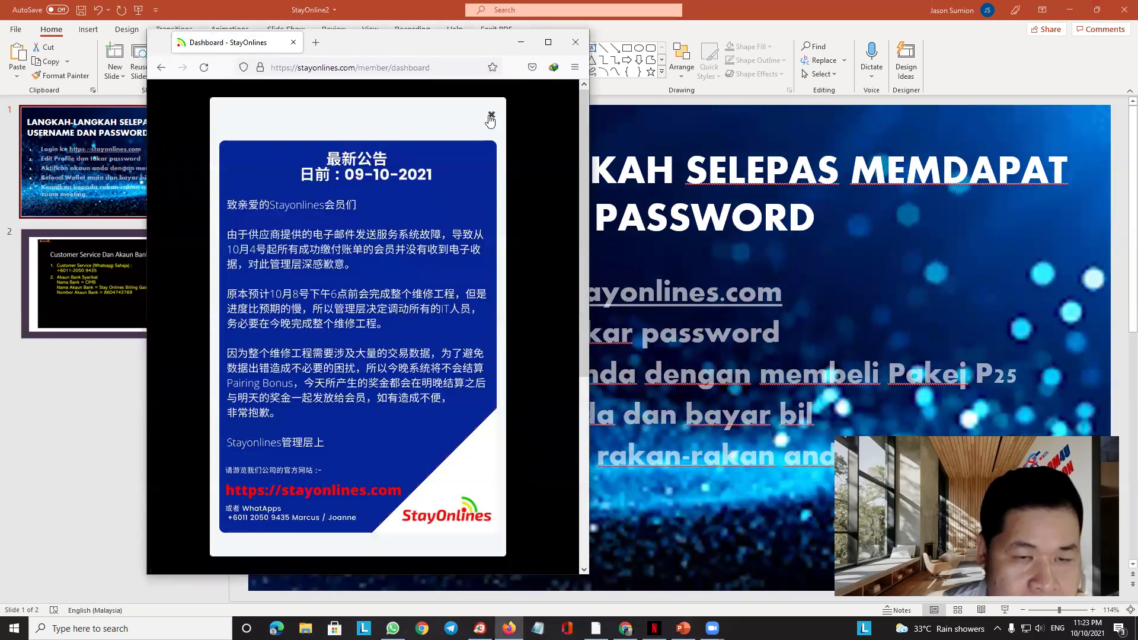
{"action": "left_click", "coordinate": [491, 117]}
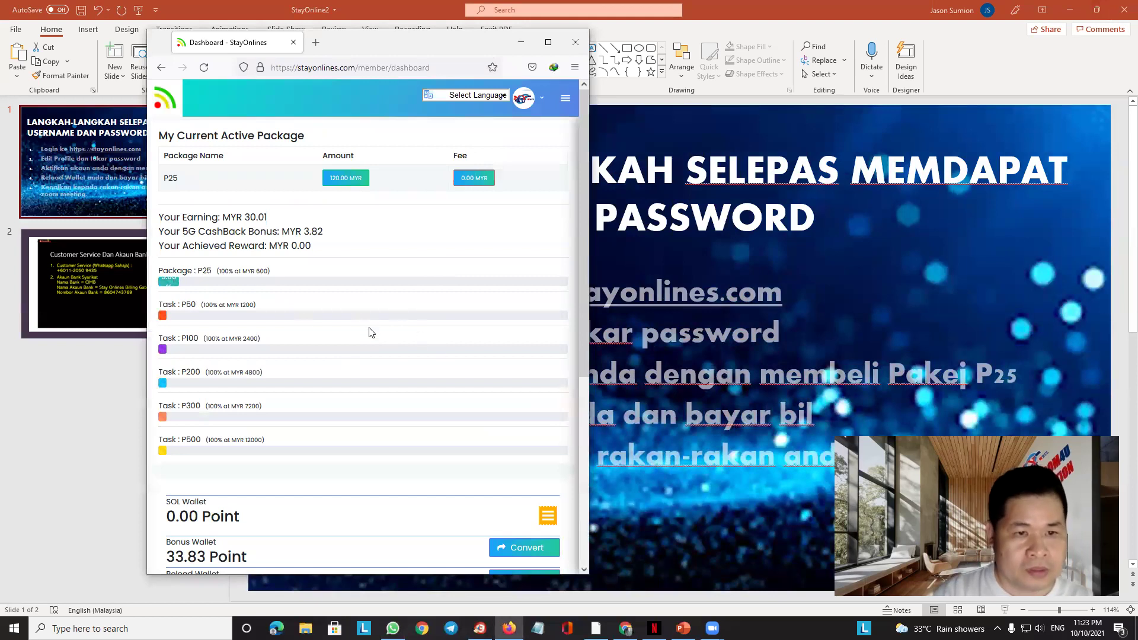
Copy the member recruit link via Share Link, acknowledge the alert, and switch to Chrome
{"action": "left_click", "coordinate": [564, 102]}
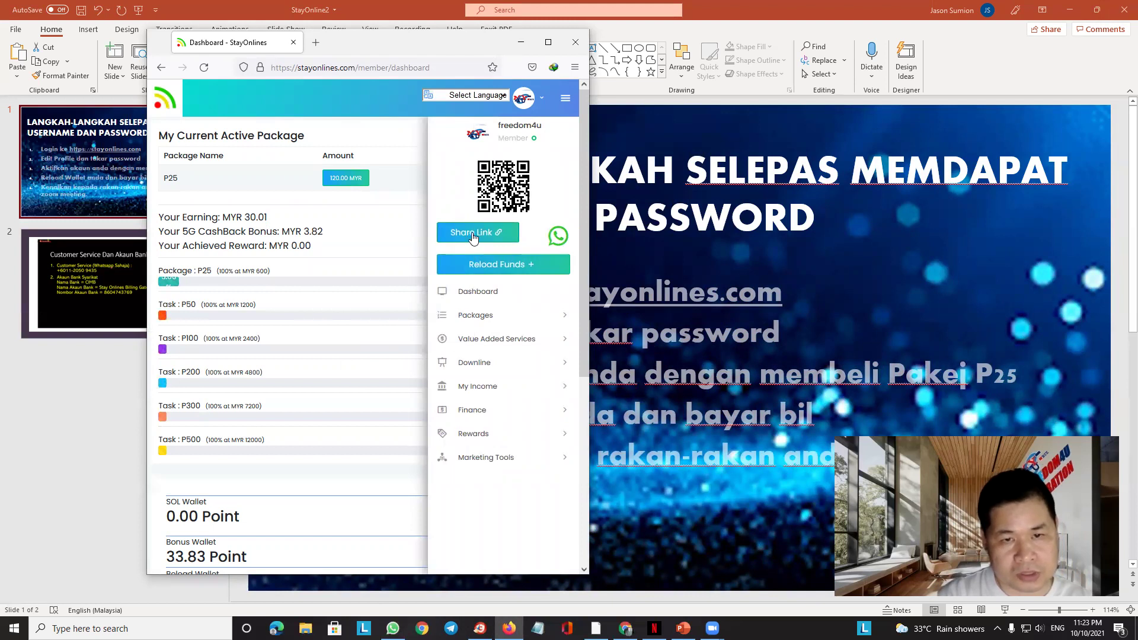
{"action": "left_click", "coordinate": [473, 234]}
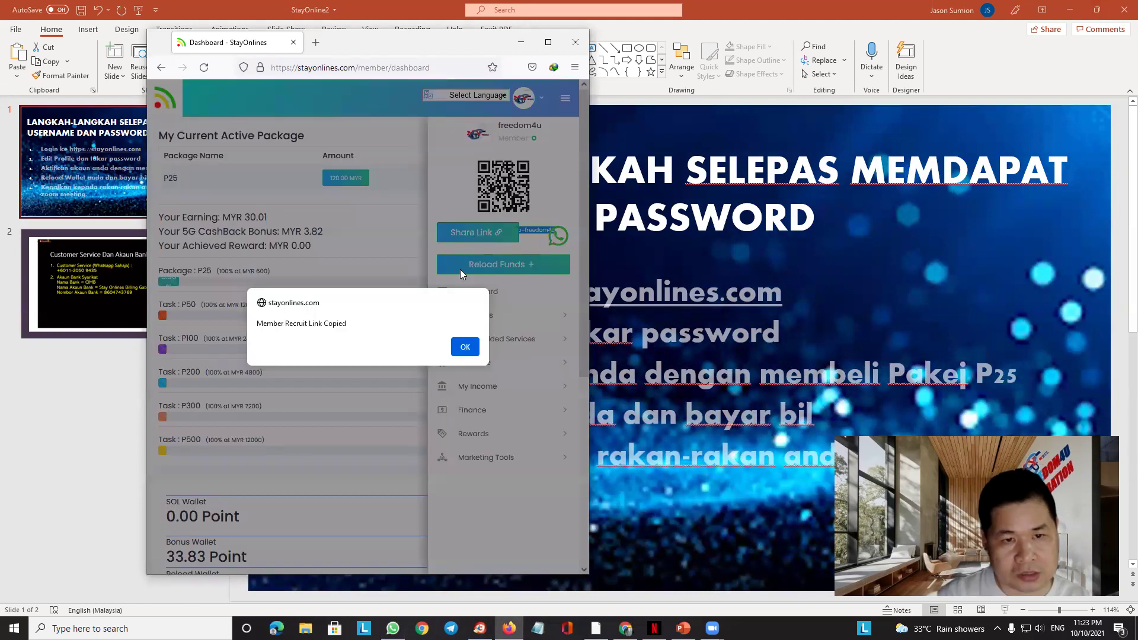
{"action": "left_click", "coordinate": [465, 348]}
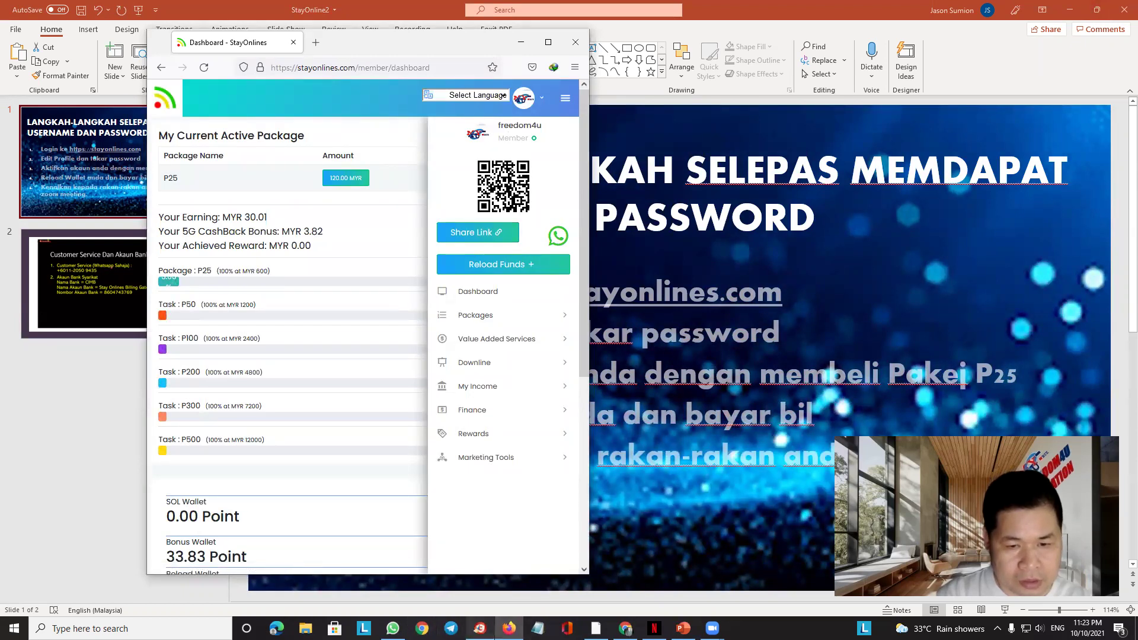
{"action": "left_click", "coordinate": [480, 629]}
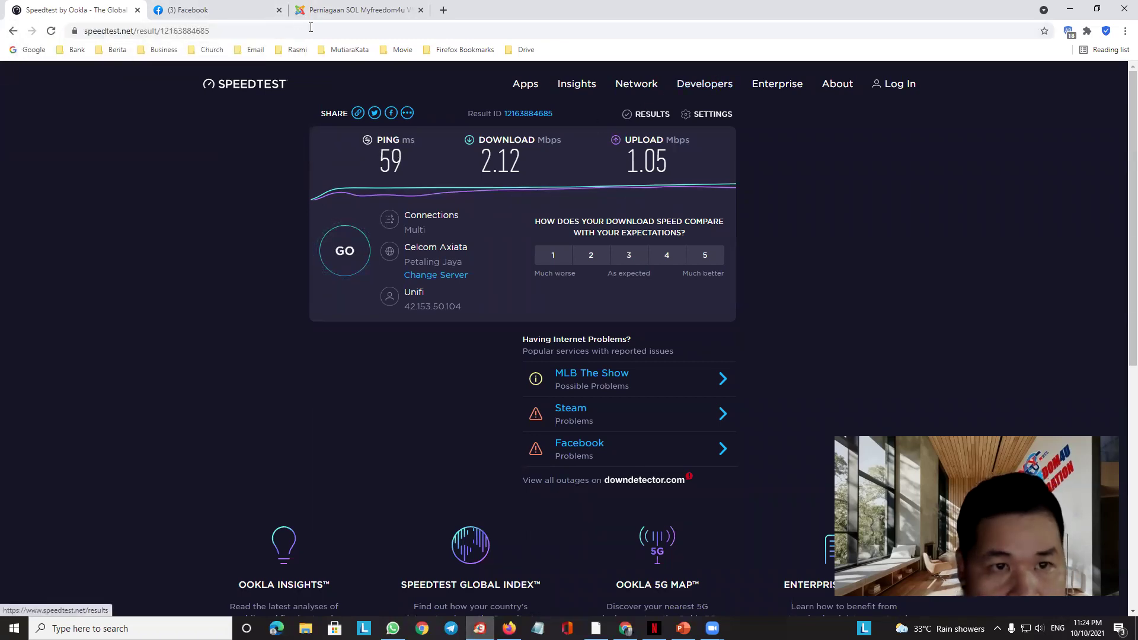
Paste the copied recruit link into a new tab to load the registration page
{"action": "left_click", "coordinate": [444, 9]}
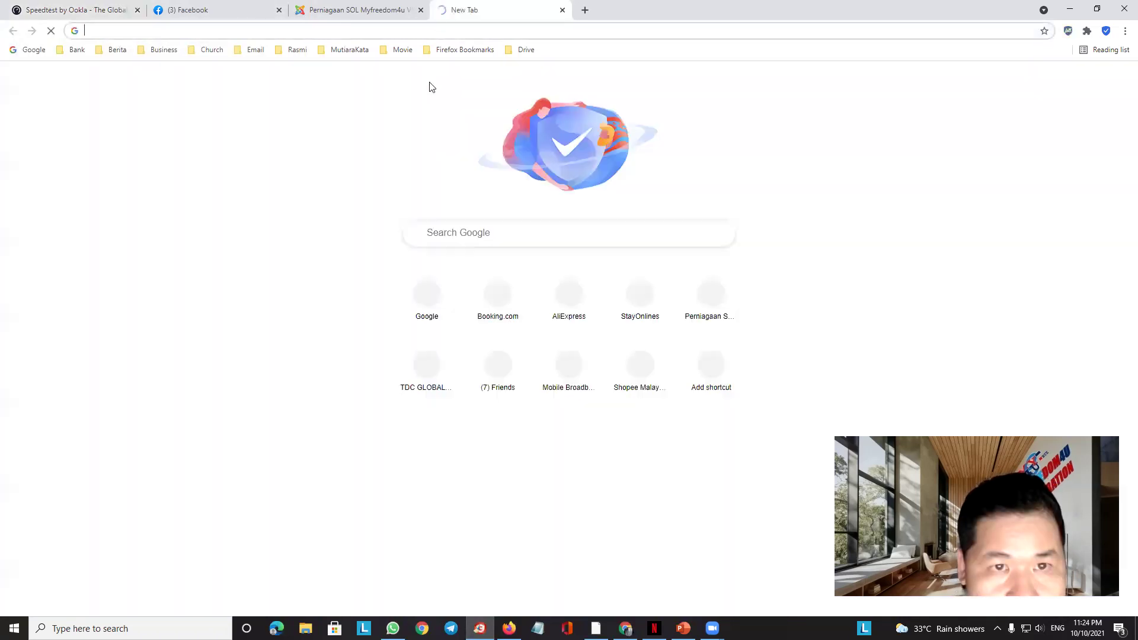
{"action": "left_click", "coordinate": [165, 31]}
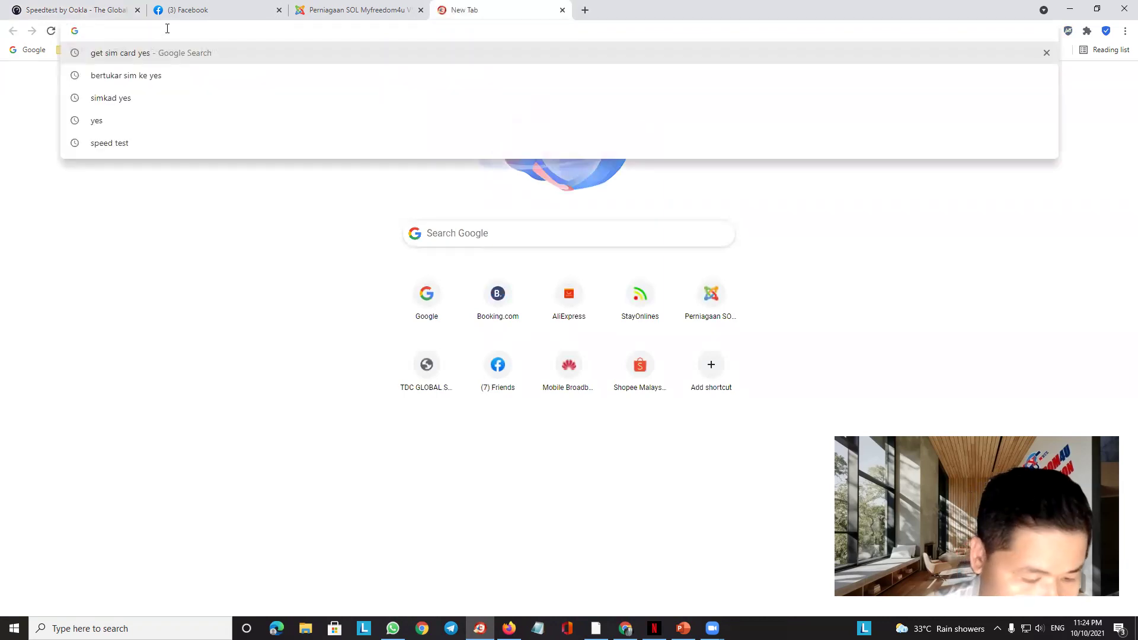
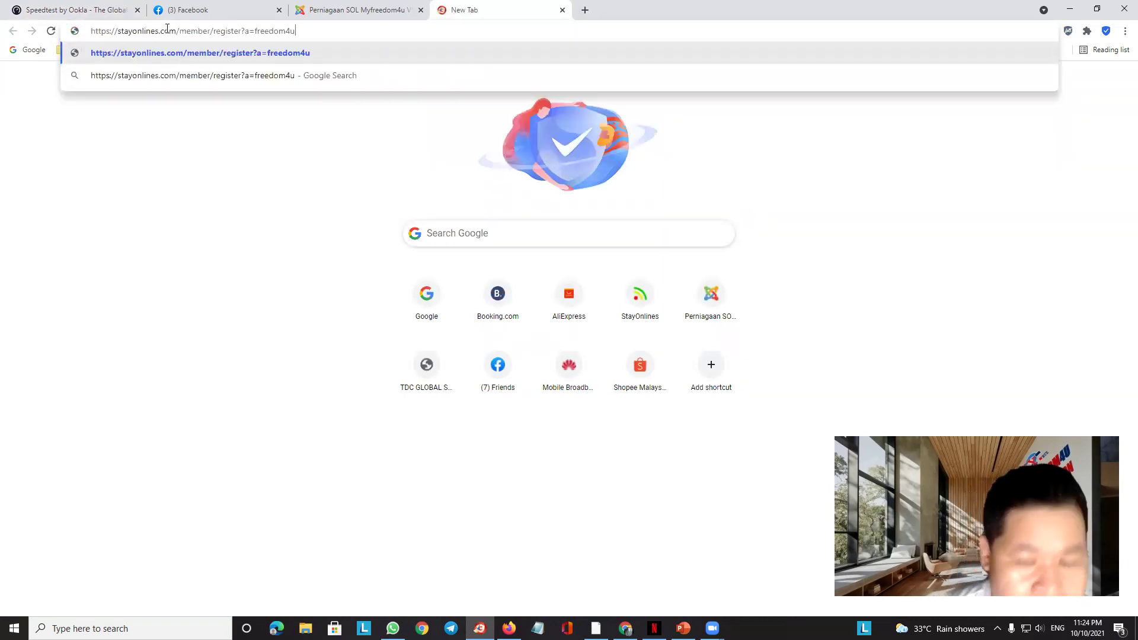
{"action": "key", "text": "Return"}
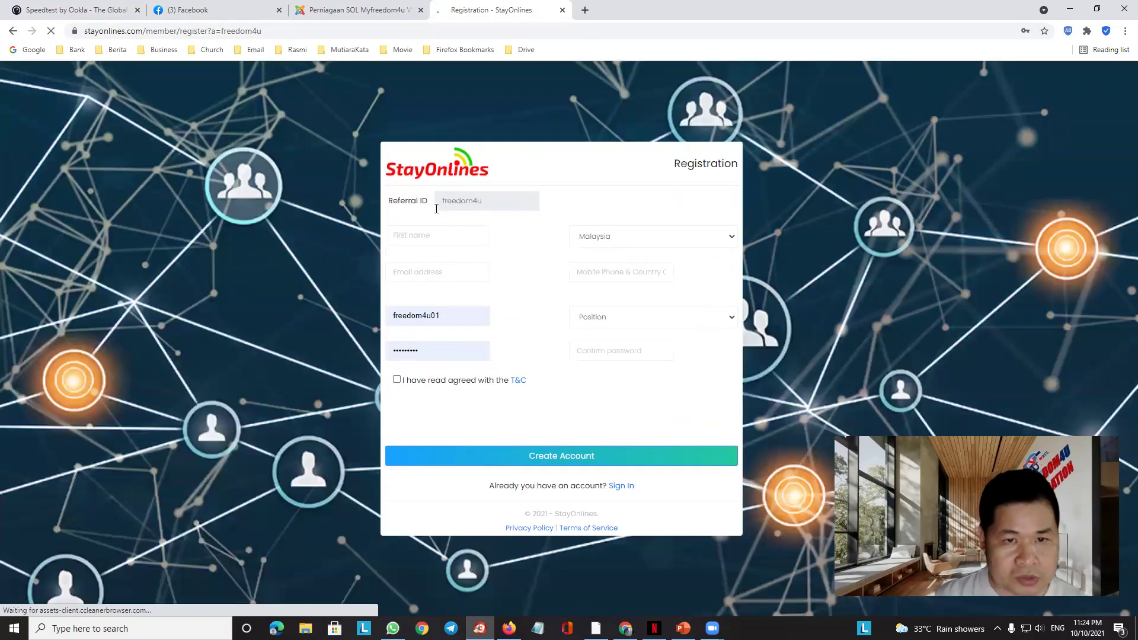
Step through the registration fields and view the Position choices without picking one
{"action": "left_click", "coordinate": [420, 238]}
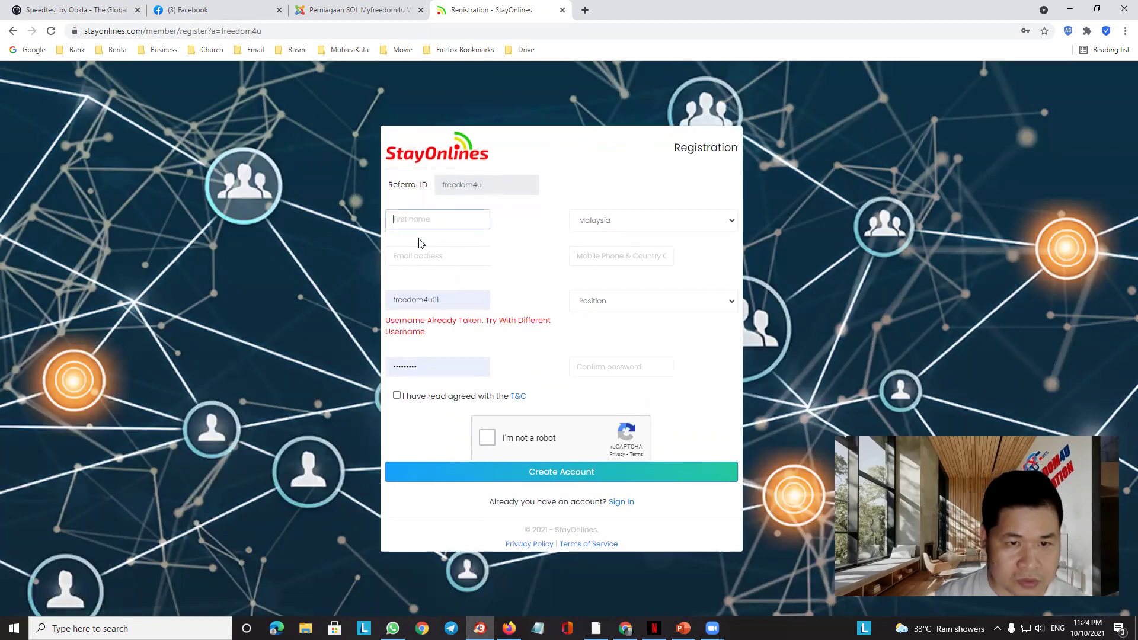
{"action": "left_click", "coordinate": [413, 261]}
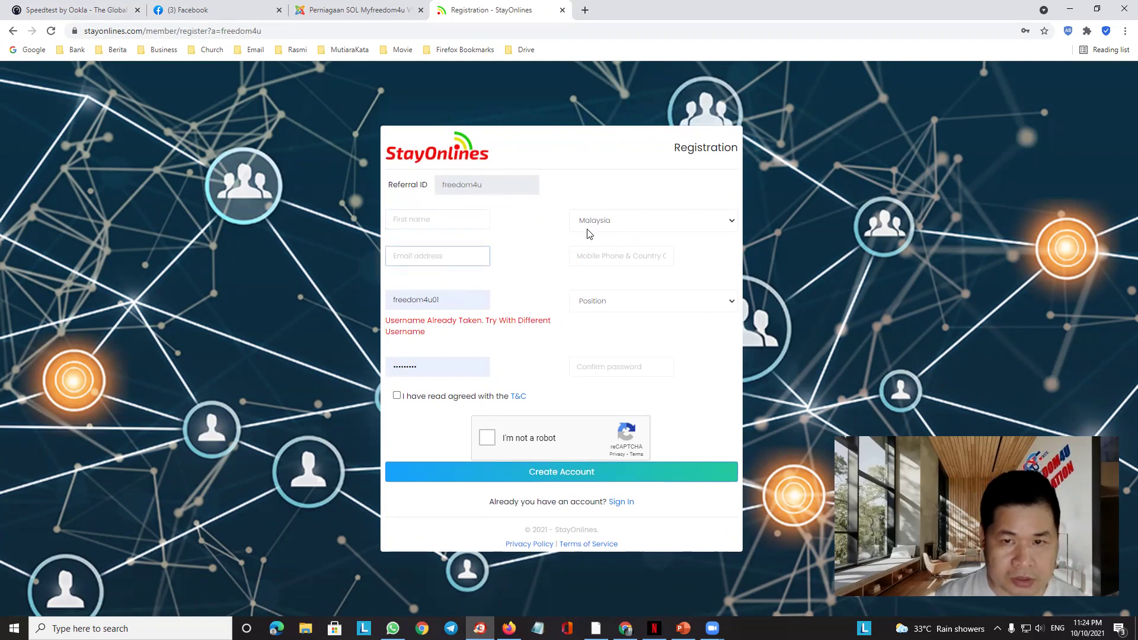
{"action": "left_click", "coordinate": [600, 261]}
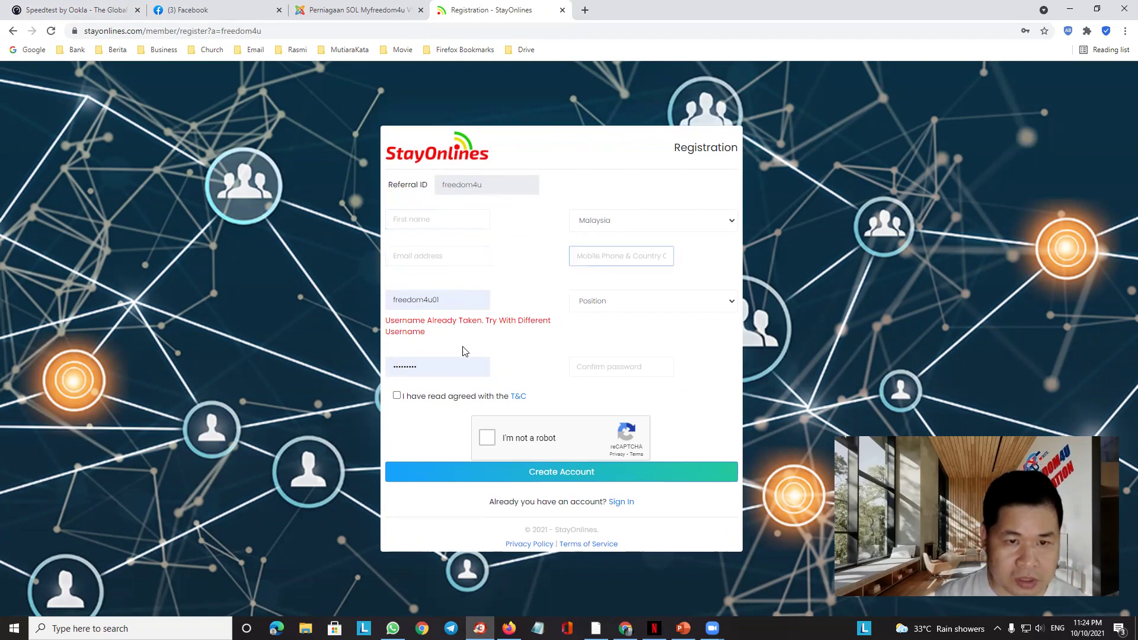
{"action": "left_click", "coordinate": [458, 299]}
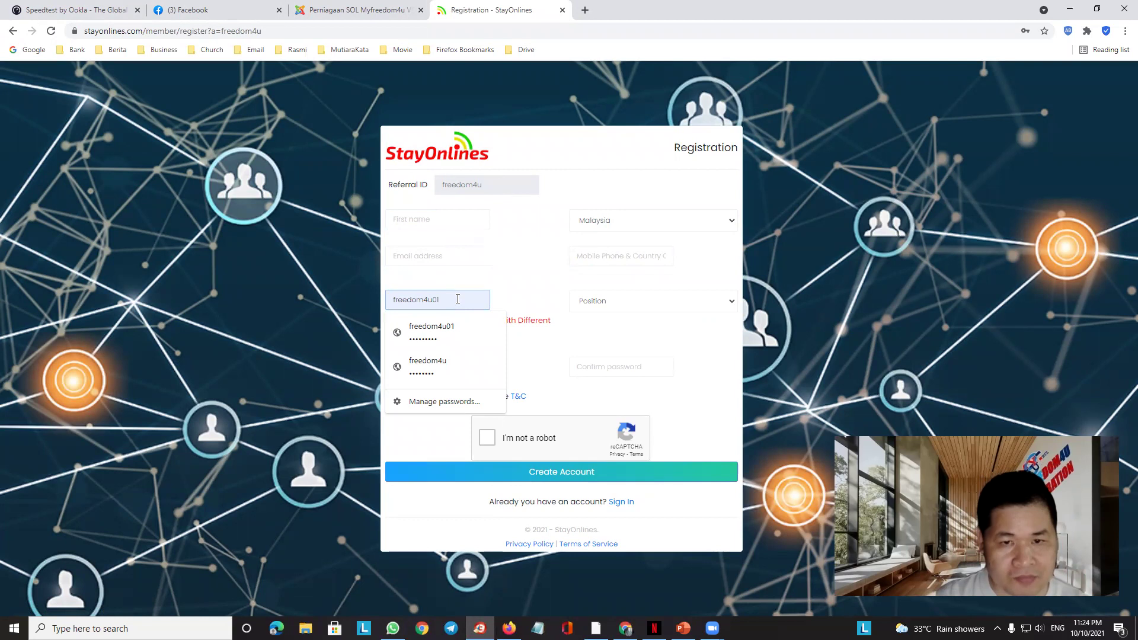
{"action": "left_click", "coordinate": [650, 311]}
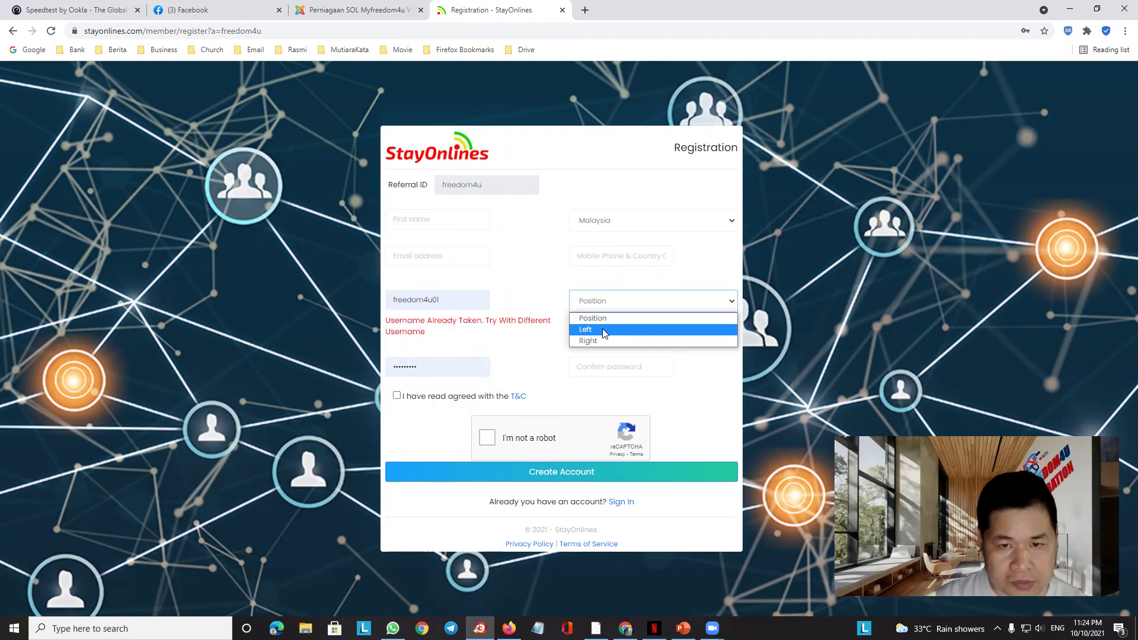
{"action": "left_click", "coordinate": [629, 285]}
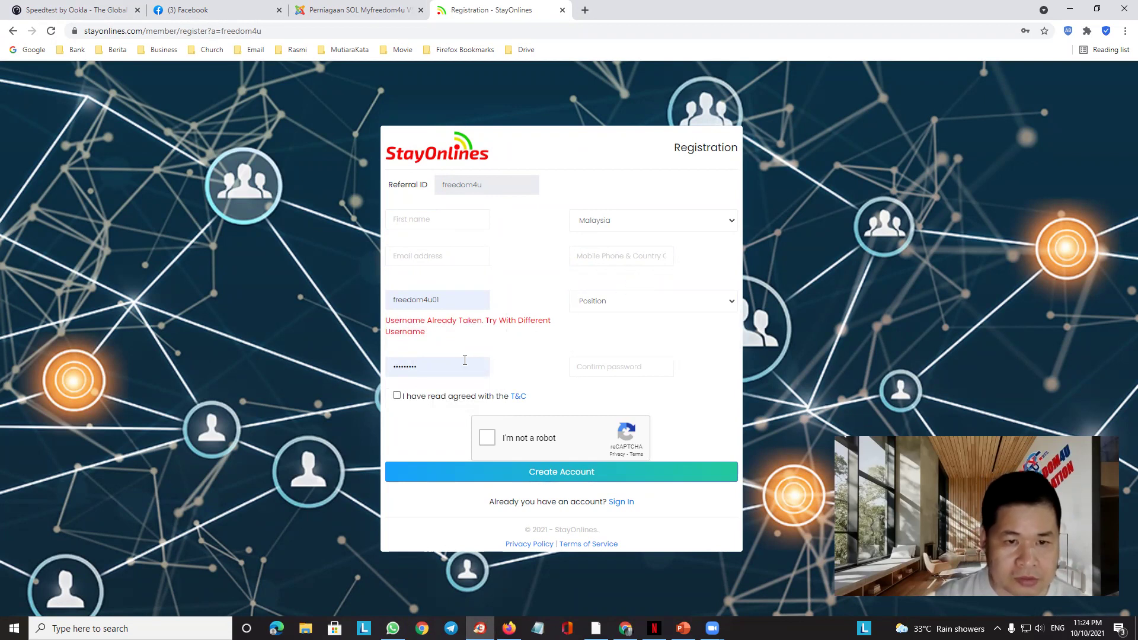
{"action": "left_click", "coordinate": [428, 365]}
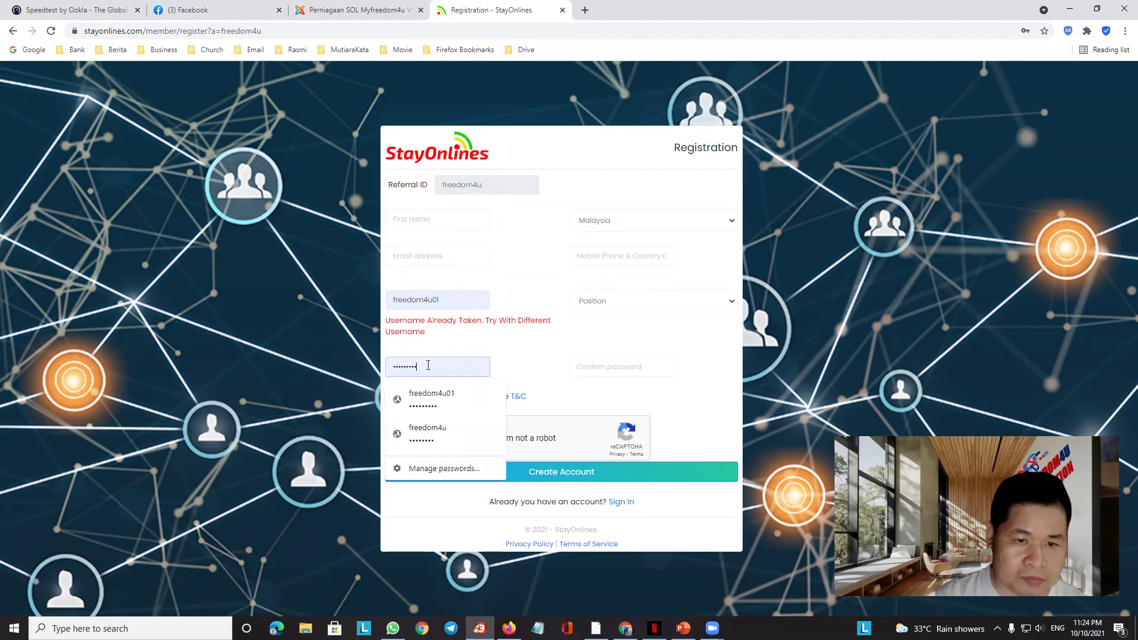
{"action": "left_click", "coordinate": [616, 370]}
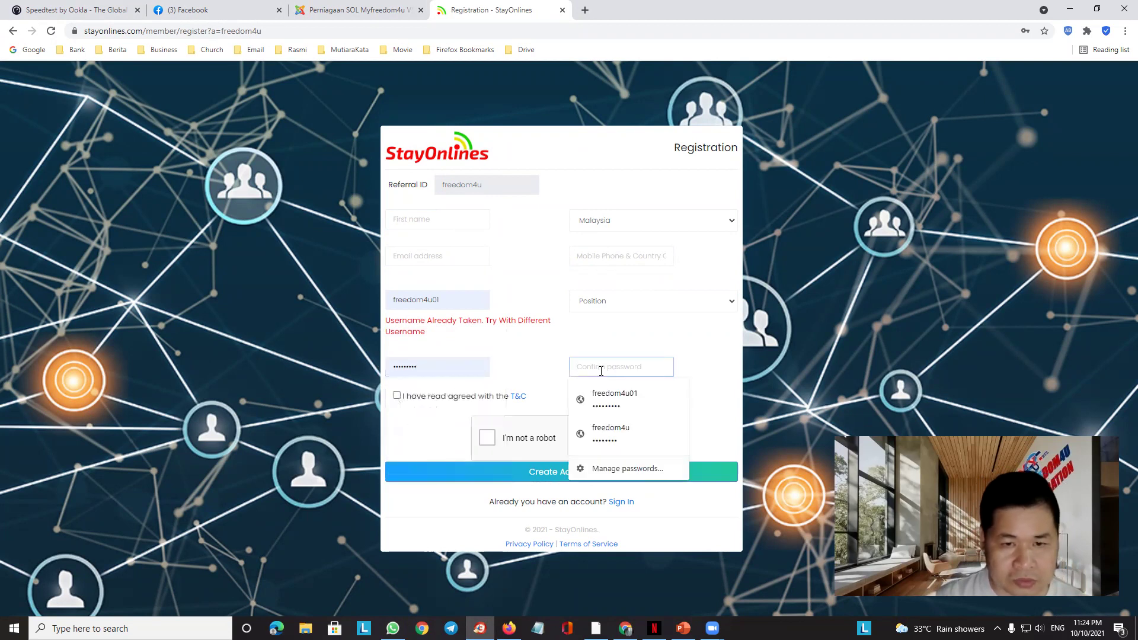
Accept the terms and conditions and tick reCAPTCHA 'I'm not a robot'
{"action": "left_click", "coordinate": [397, 398]}
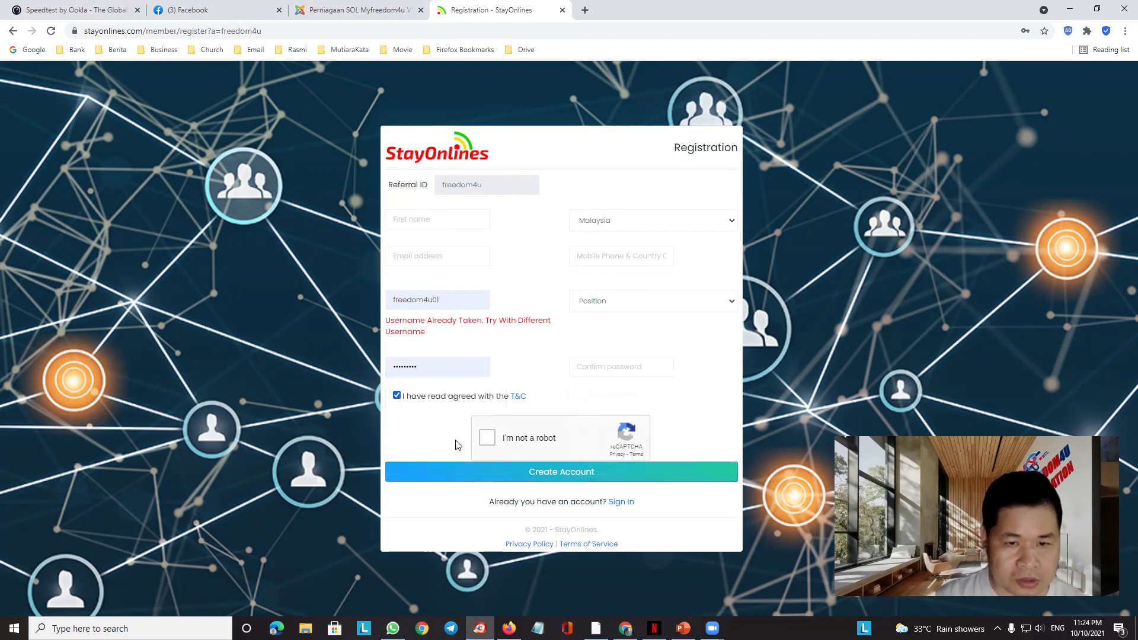
{"action": "left_click", "coordinate": [487, 439]}
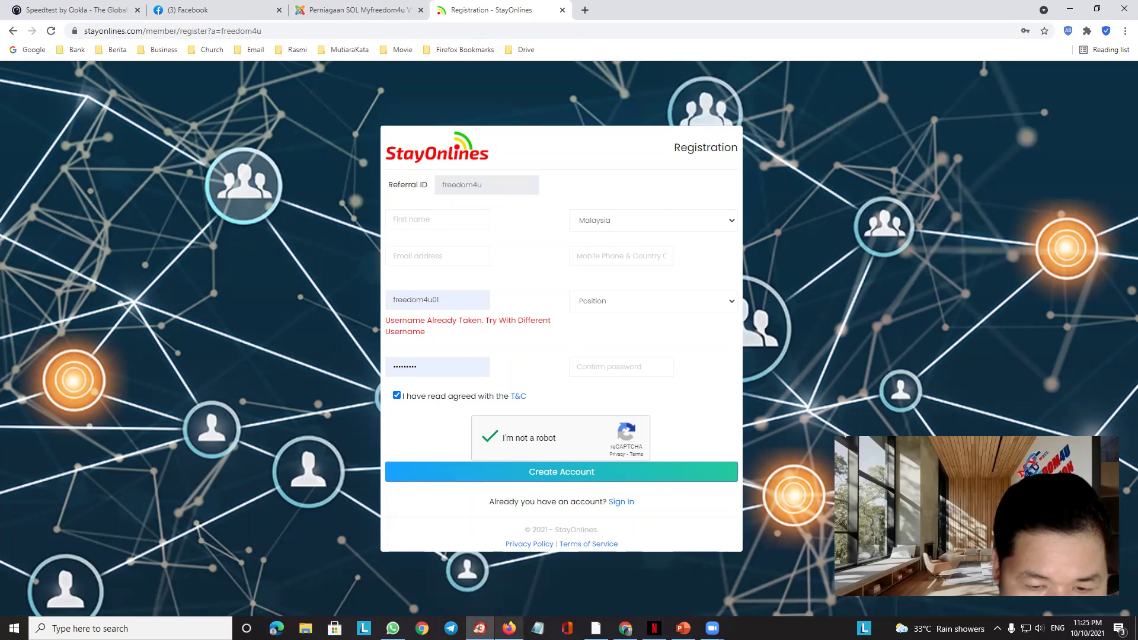
{"action": "left_click", "coordinate": [509, 627]}
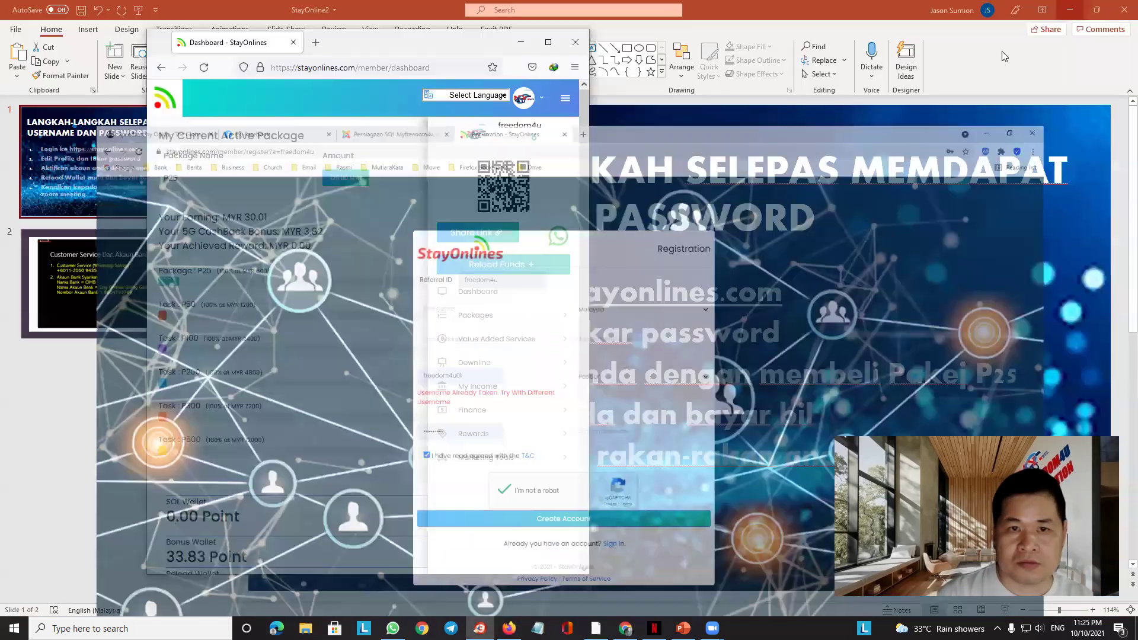
Hide the registration browser, dismiss the announcement, and open My Family Tree from the Dashboard
{"action": "left_click", "coordinate": [1070, 10]}
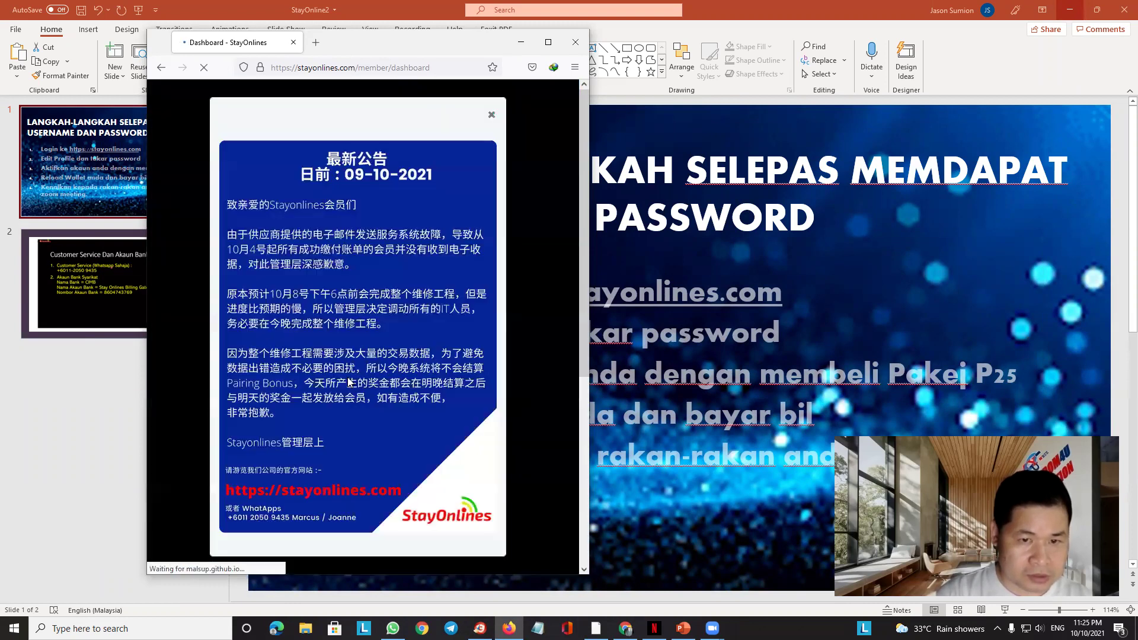
{"action": "left_click", "coordinate": [490, 117]}
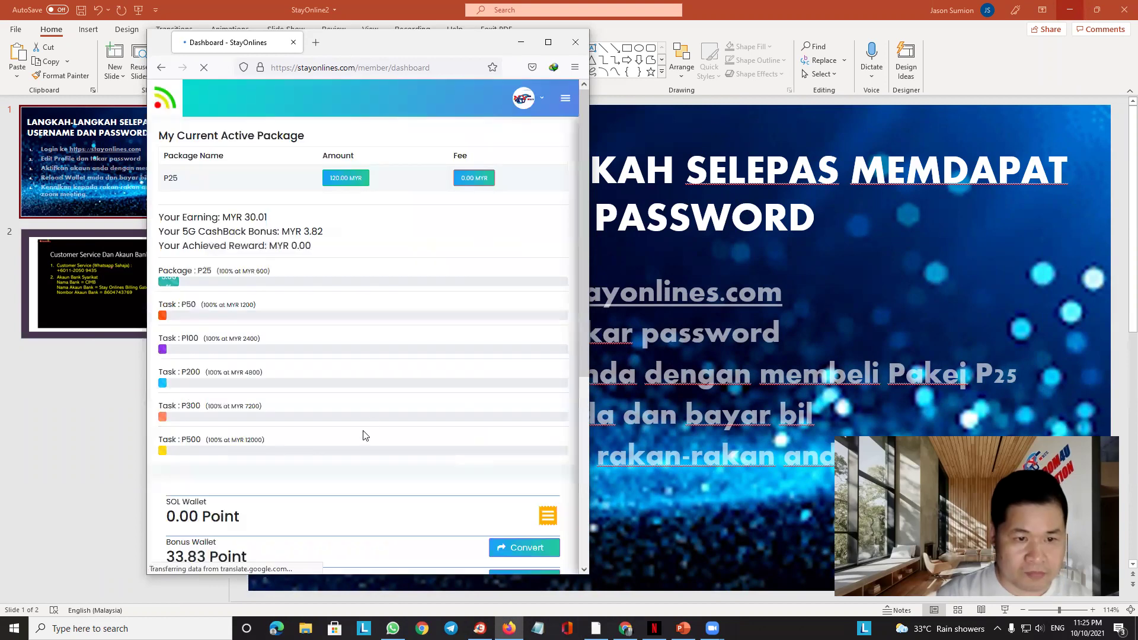
{"action": "scroll", "coordinate": [364, 432], "scroll_direction": "down", "scroll_amount": 5}
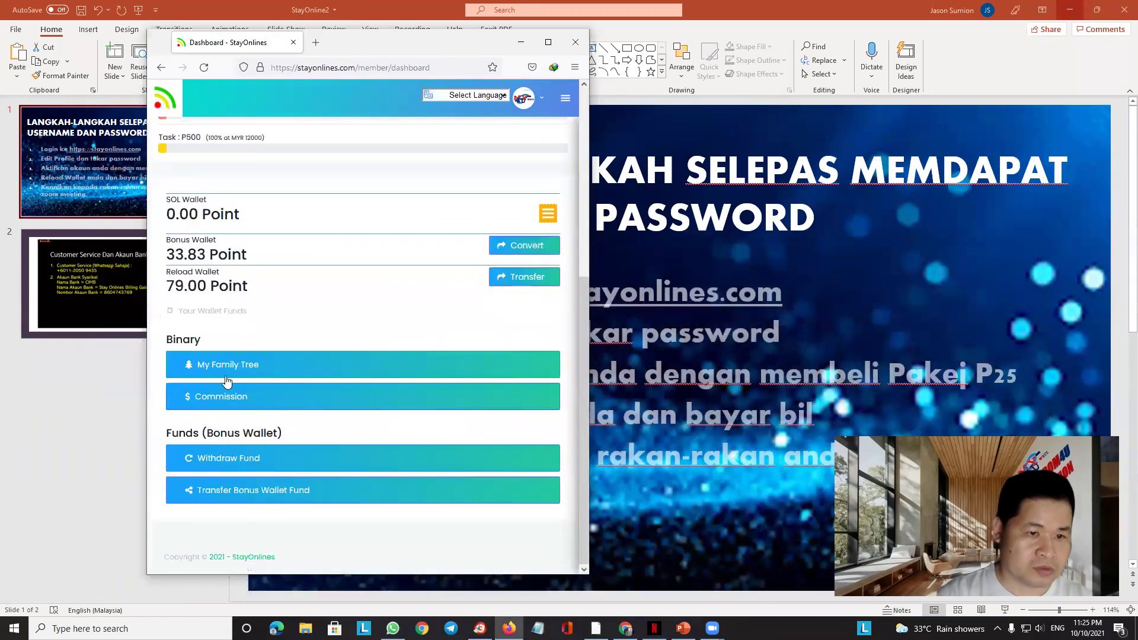
{"action": "left_click", "coordinate": [228, 370]}
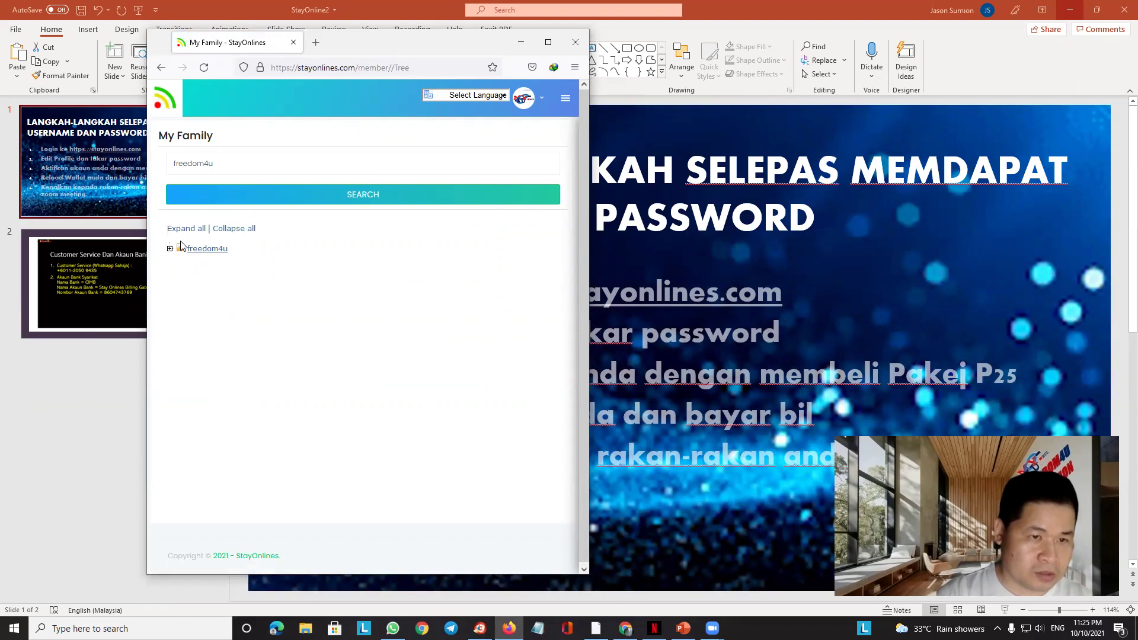
Expand all branches of My Family tree to list every downline member, then minimize Firefox to reveal the PowerPoint slide
{"action": "left_click", "coordinate": [194, 231]}
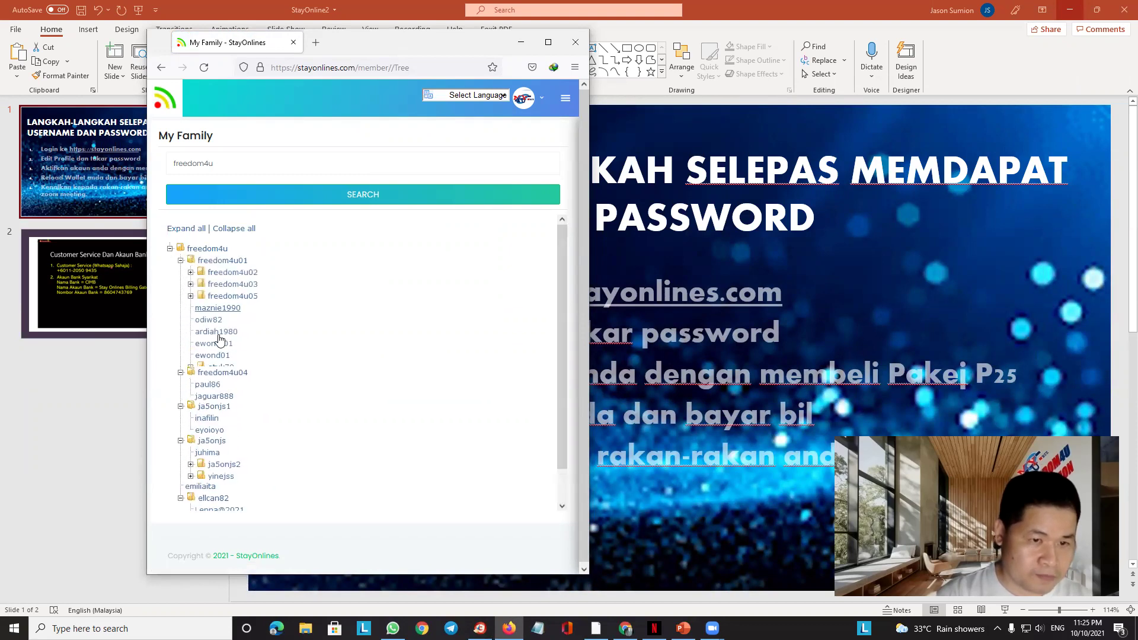
{"action": "scroll", "coordinate": [240, 417], "scroll_direction": "down", "scroll_amount": 2}
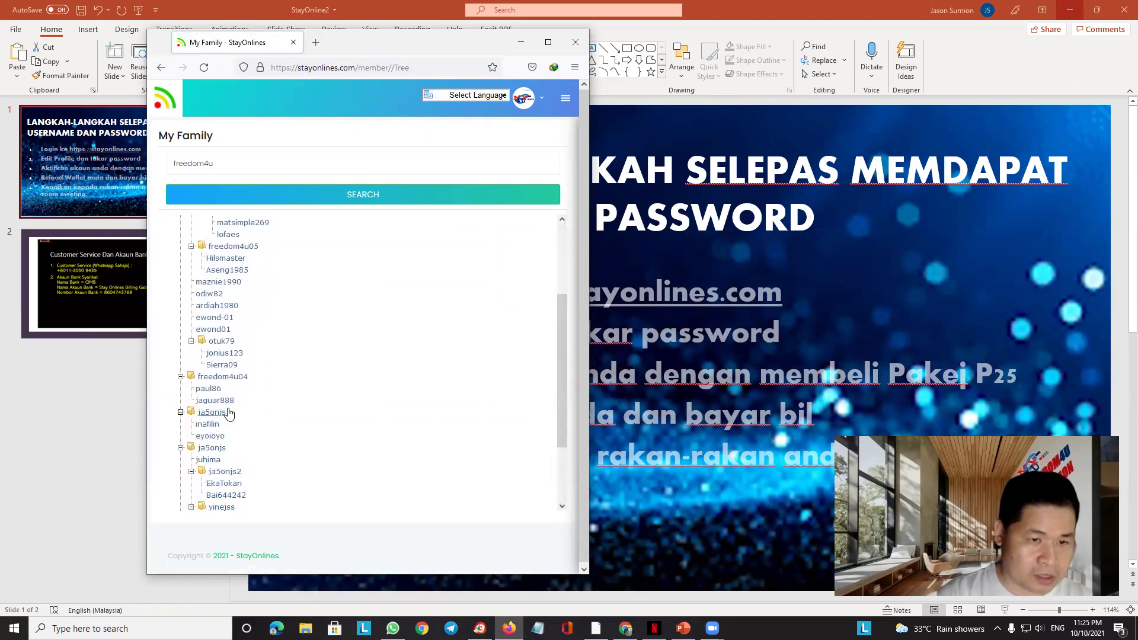
{"action": "scroll", "coordinate": [229, 414], "scroll_direction": "down", "scroll_amount": 2}
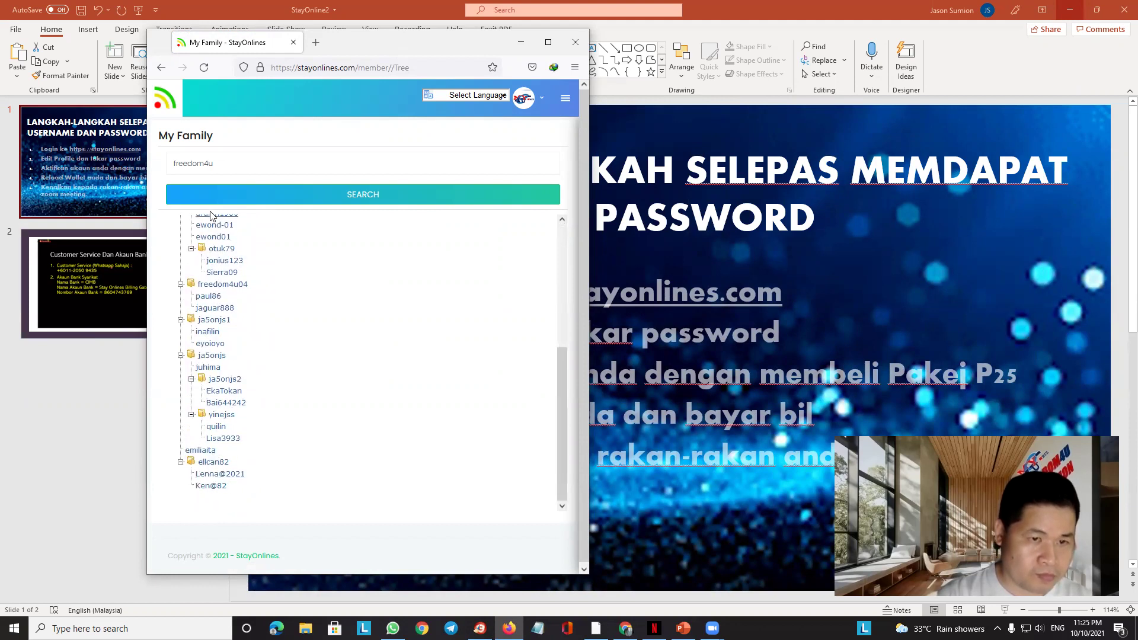
{"action": "scroll", "coordinate": [314, 365], "scroll_direction": "up", "scroll_amount": 5}
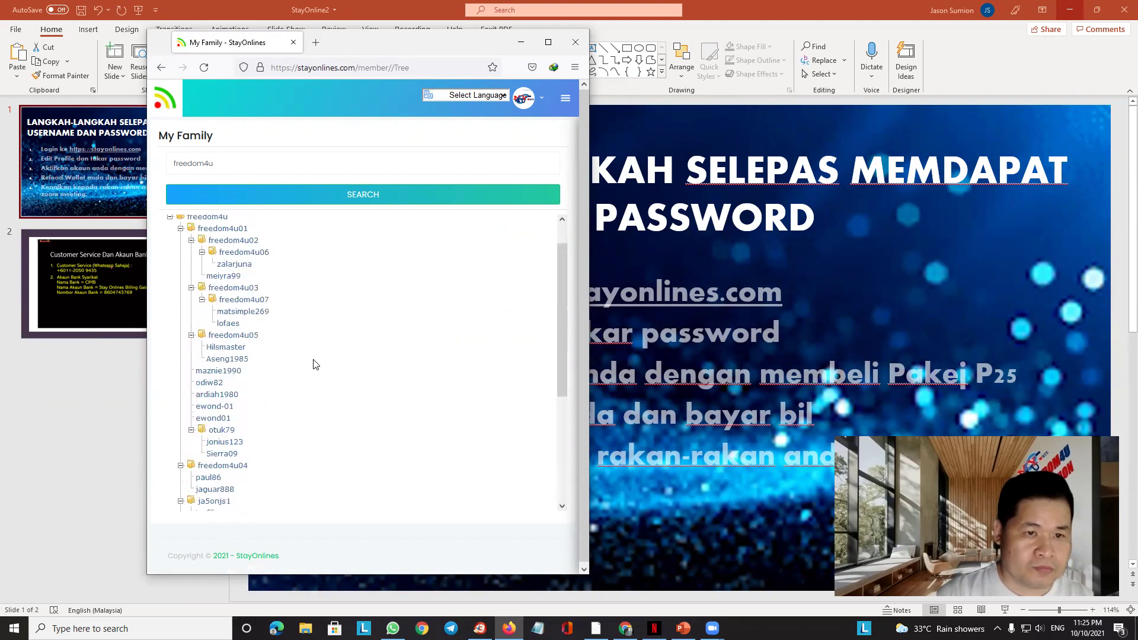
{"action": "scroll", "coordinate": [314, 365], "scroll_direction": "down", "scroll_amount": 5}
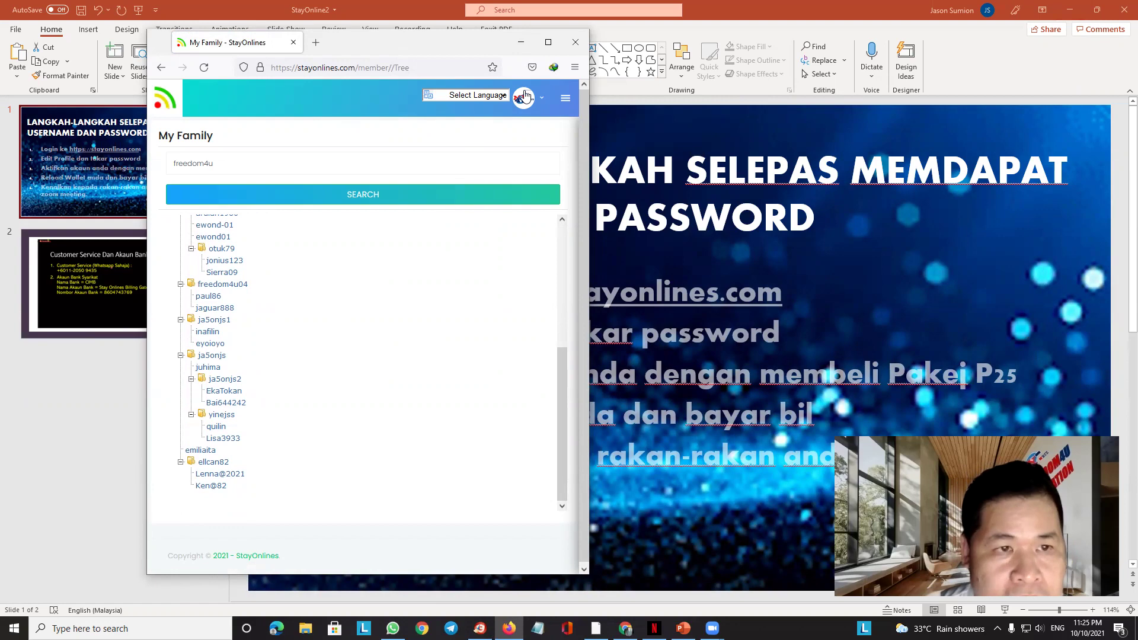
{"action": "left_click", "coordinate": [520, 41]}
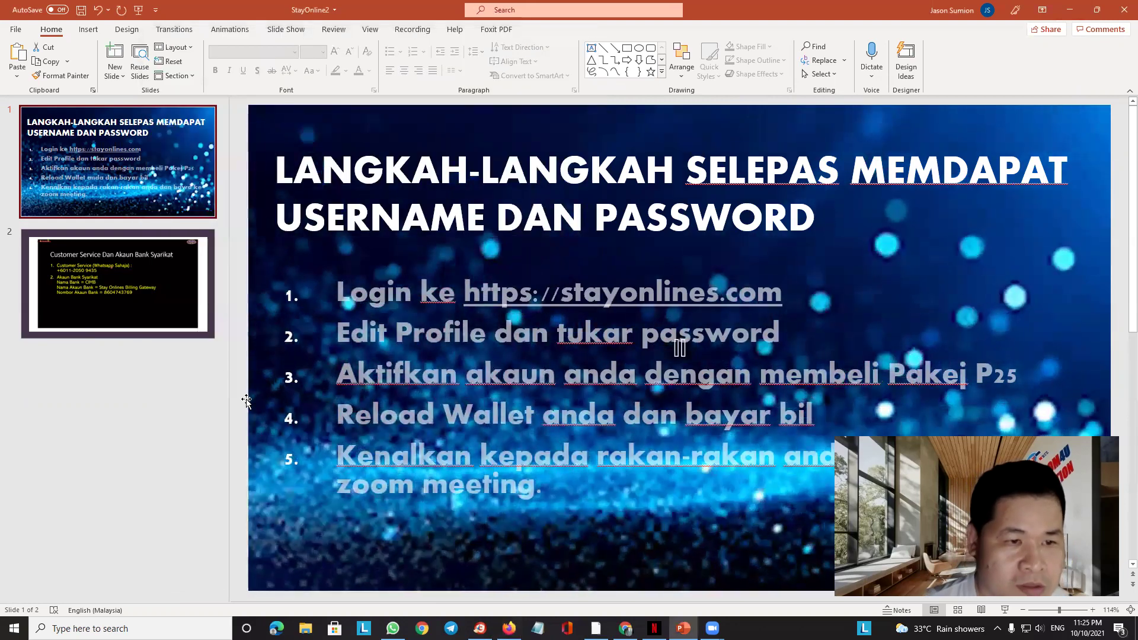